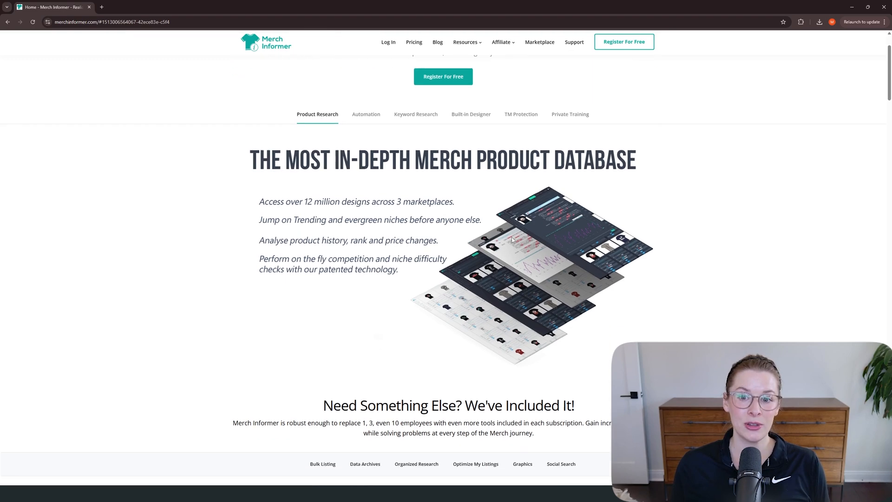
Step: Look through the Merch Informer homepage's feature sections and compare the Newbie and Professional plans on monthly pricing
scroll(512, 240, down, 8)
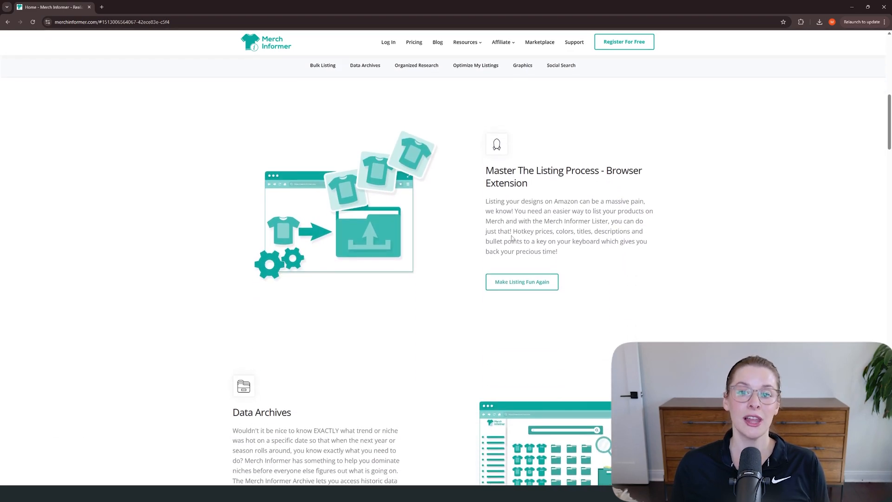
scroll(514, 239, up, 3)
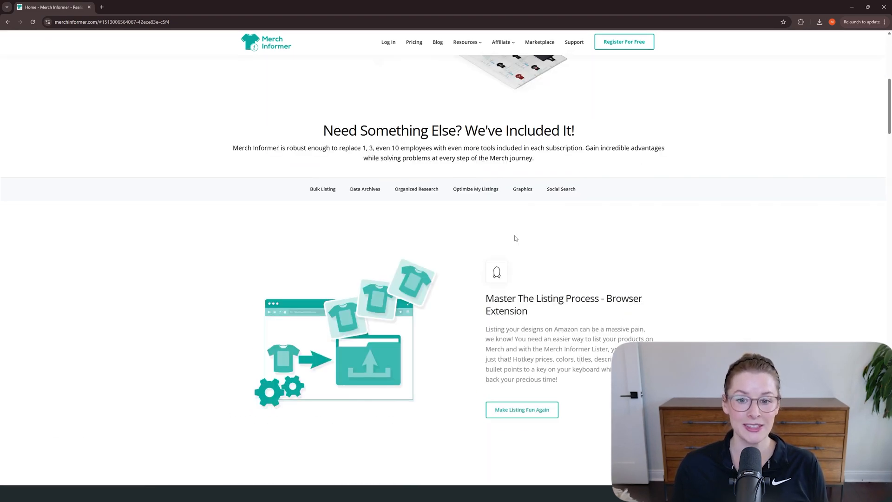
scroll(514, 238, down, 2)
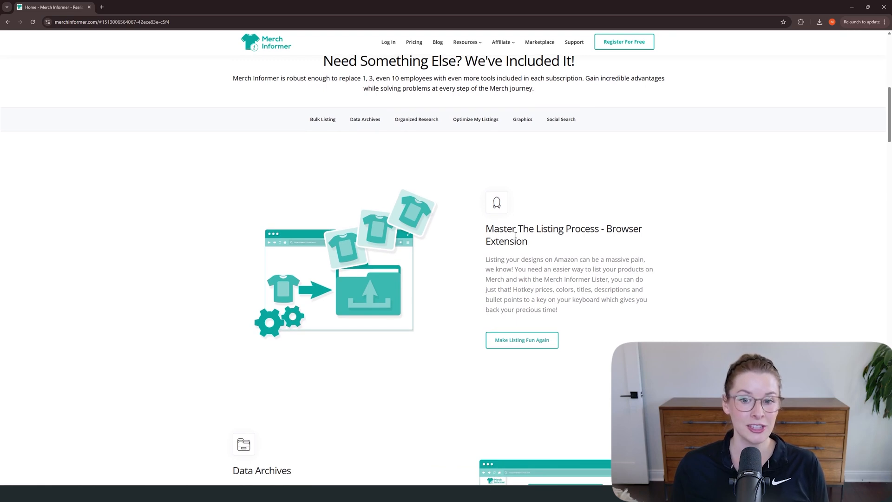
scroll(516, 235, down, 8)
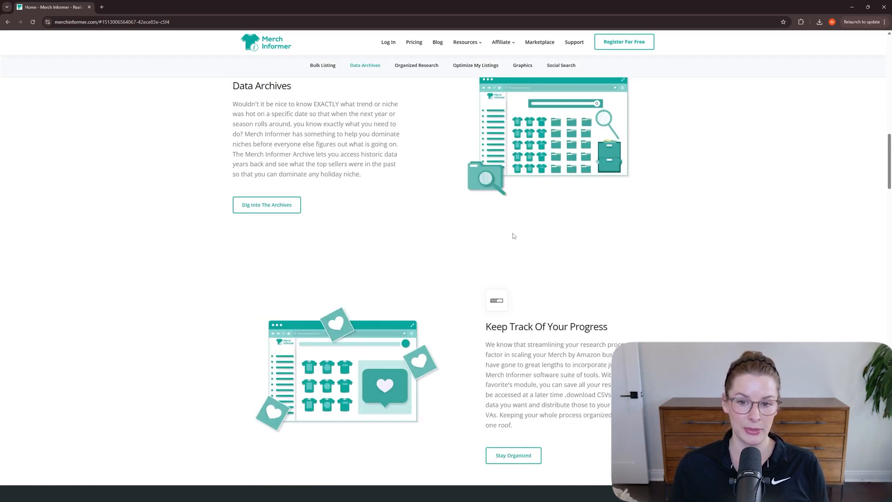
scroll(514, 236, down, 15)
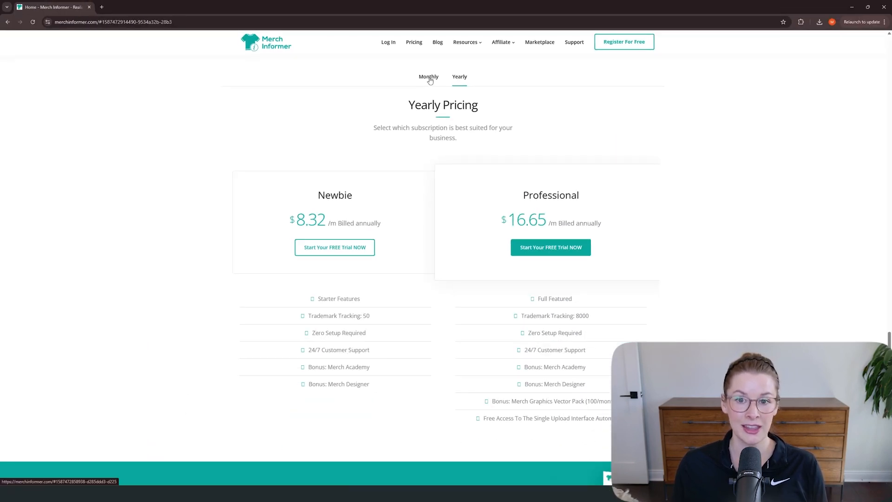
click(431, 79)
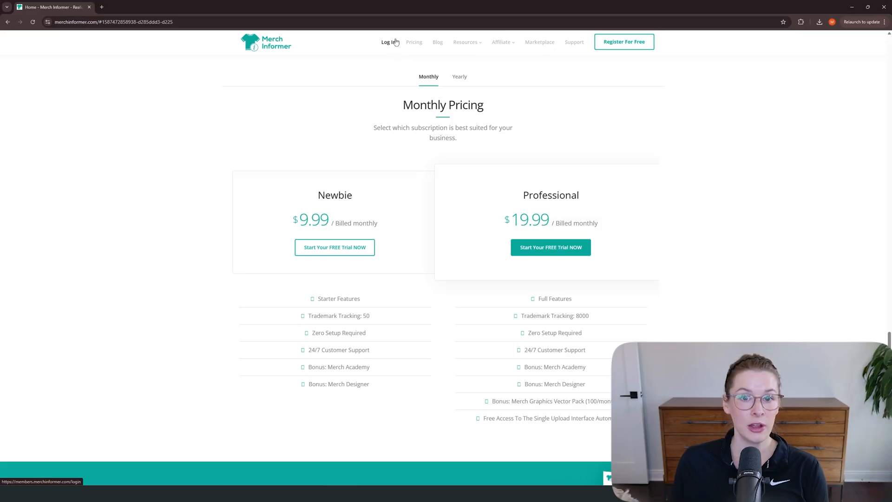
Step: Log in to the members area and, in Merch Hunter, limit the BSR range to about 163,935 to 1,125,683
click(386, 44)
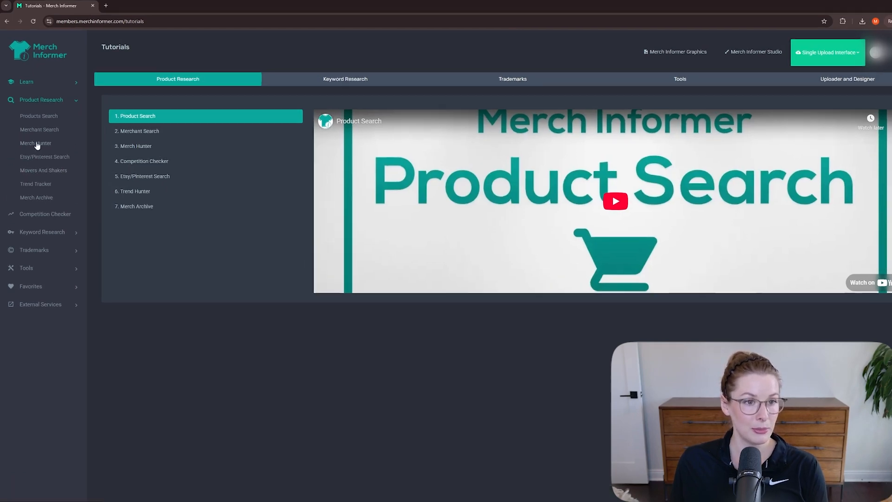
click(37, 144)
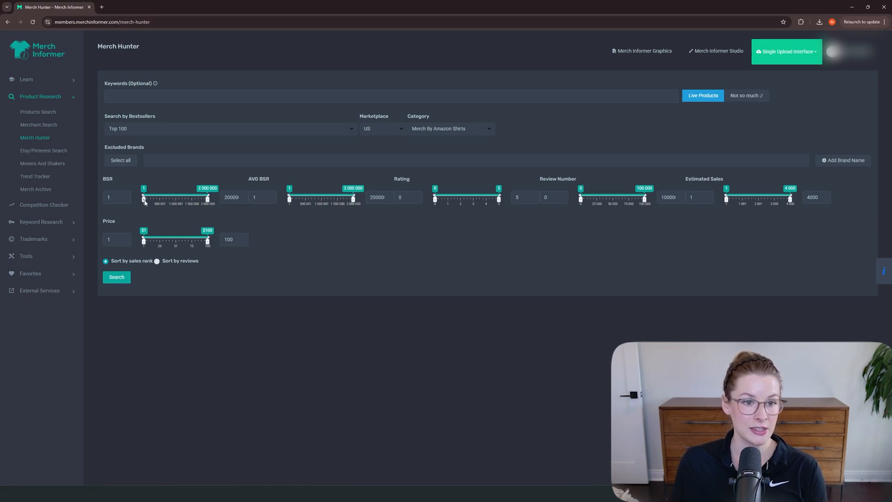
drag(145, 203, 144, 200)
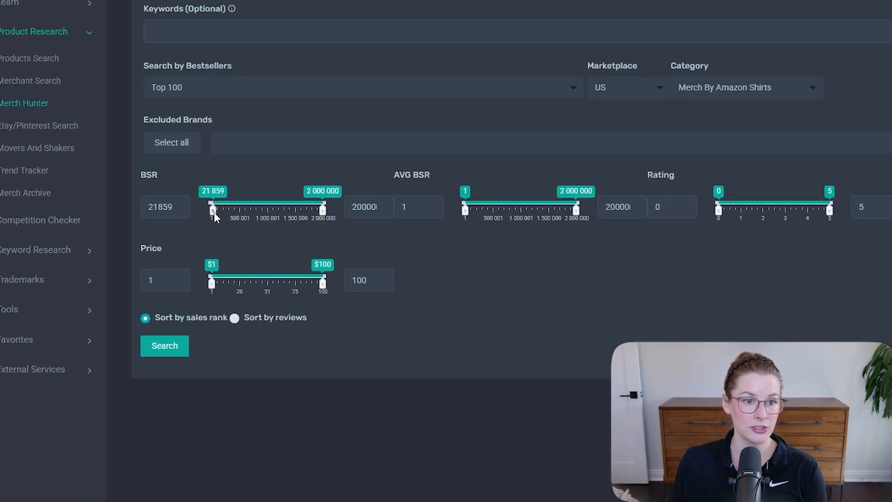
drag(214, 212, 213, 212)
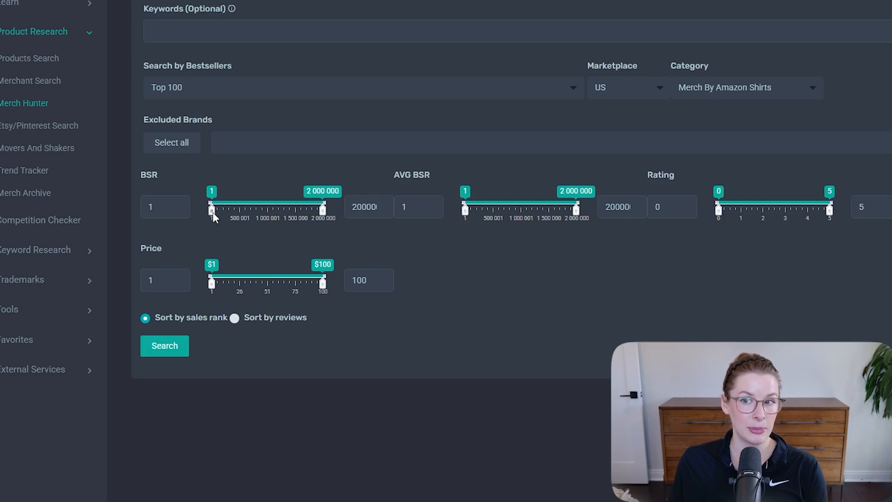
drag(213, 212, 221, 212)
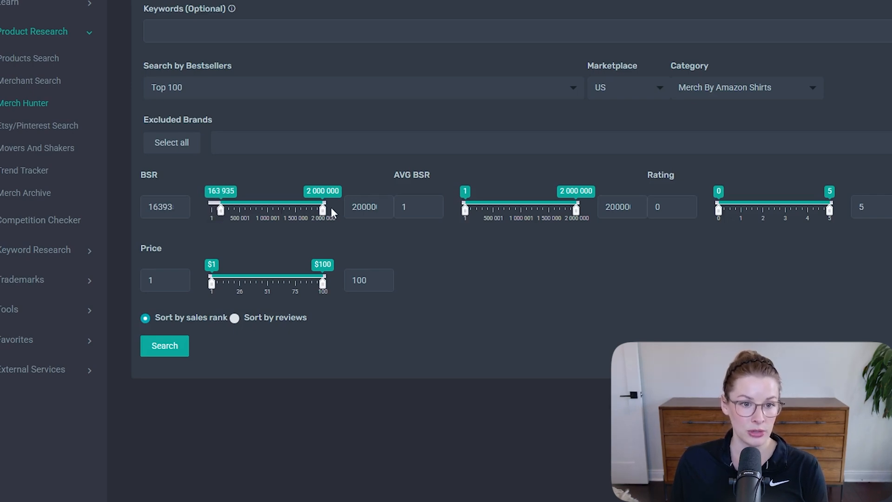
drag(324, 212, 274, 210)
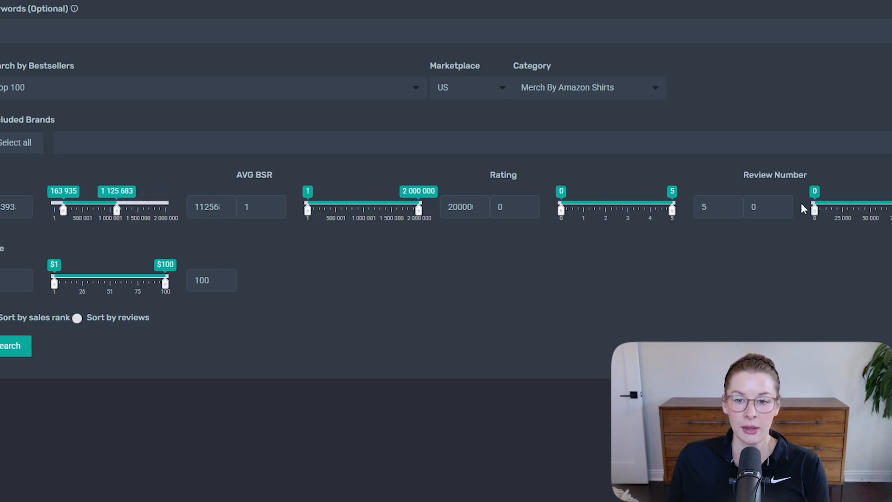
Step: Search Merch Hunter for "hiking" with a minimum review number of 20 and a price range of $16 to $25
double_click(325, 206)
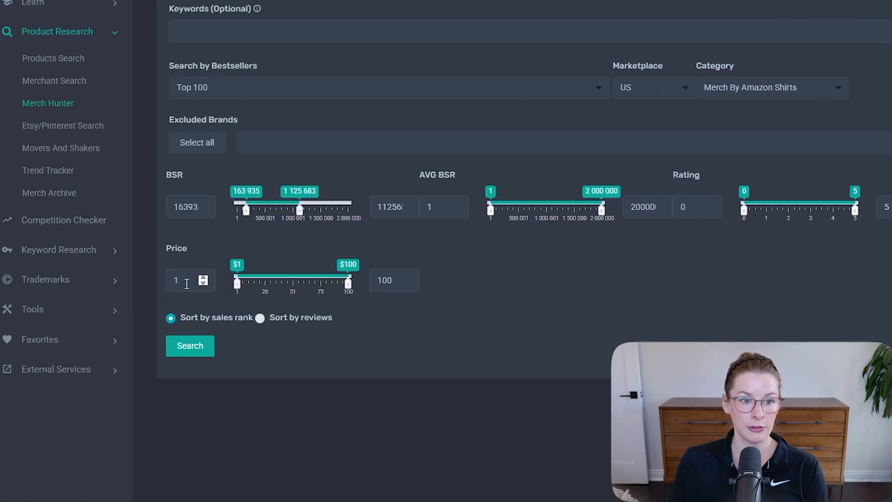
click(184, 279)
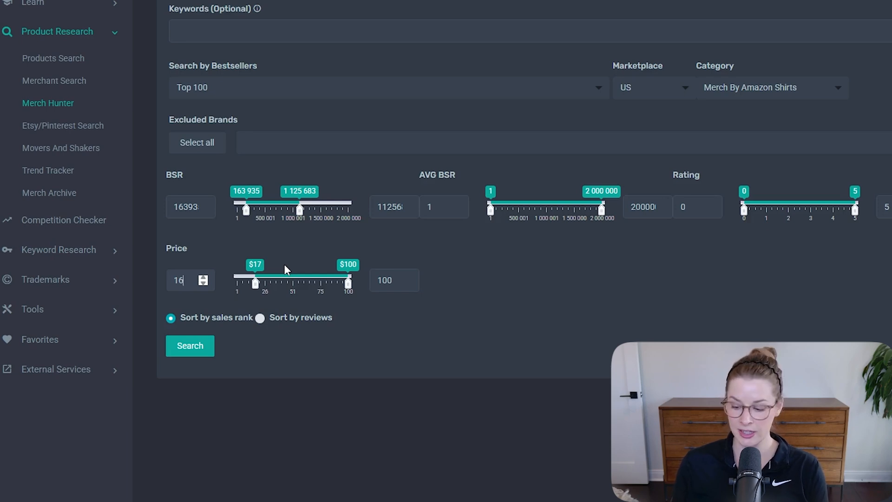
click(284, 266)
drag(348, 284, 263, 291)
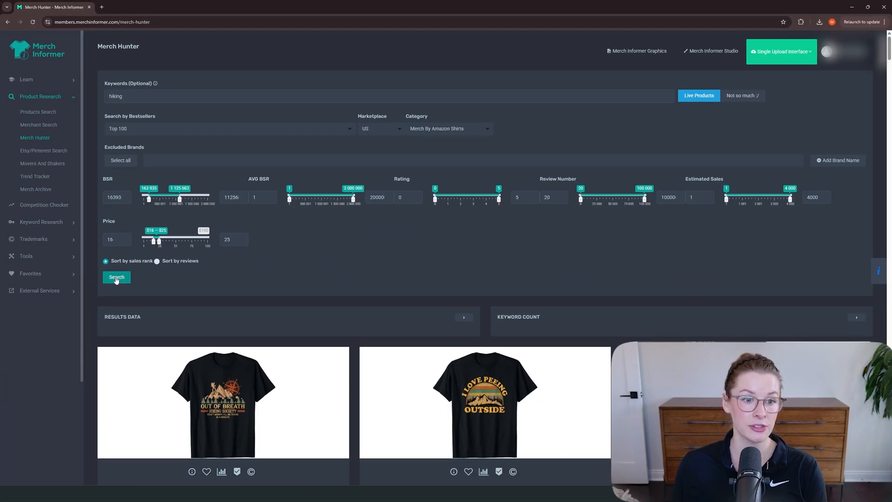
Step: Open the Amazon listing of the red "It's Another Half Mile or So" hiking shirt and expand its item description
scroll(426, 281, down, 3)
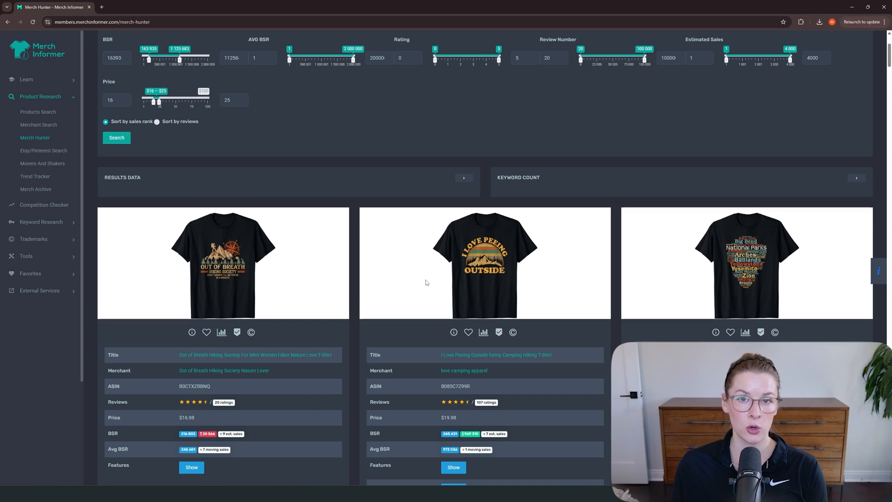
scroll(426, 279, down, 9)
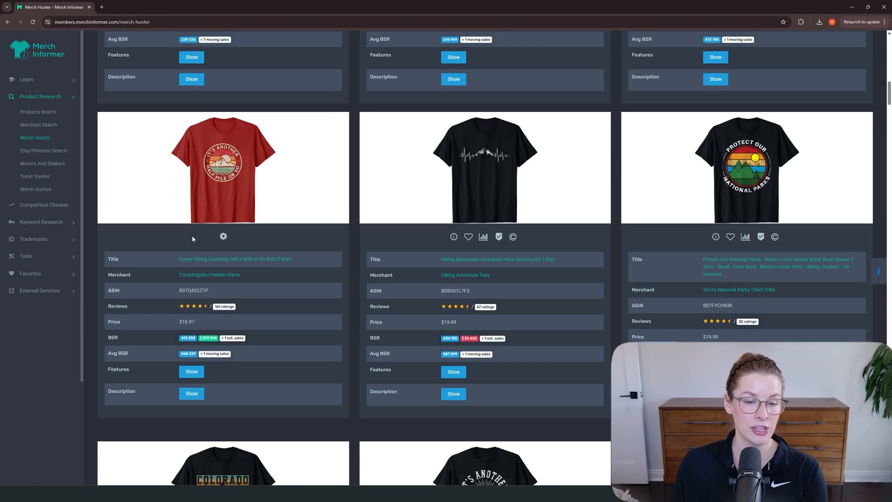
click(192, 237)
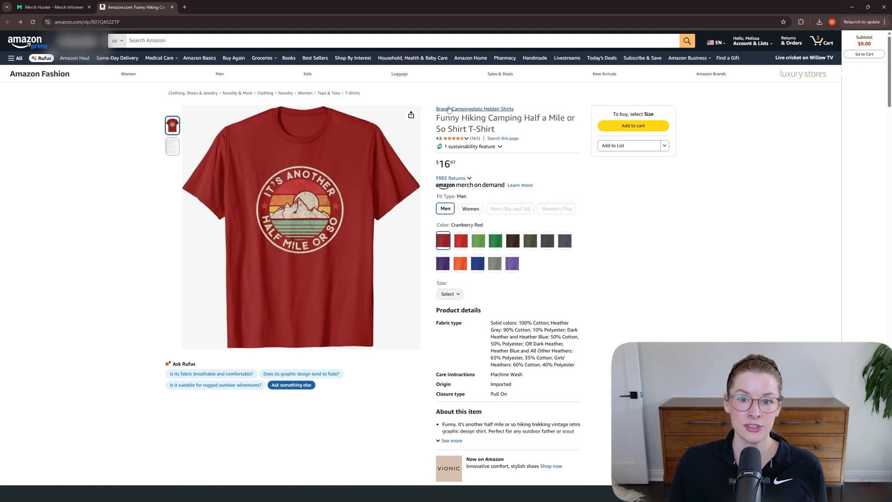
click(453, 440)
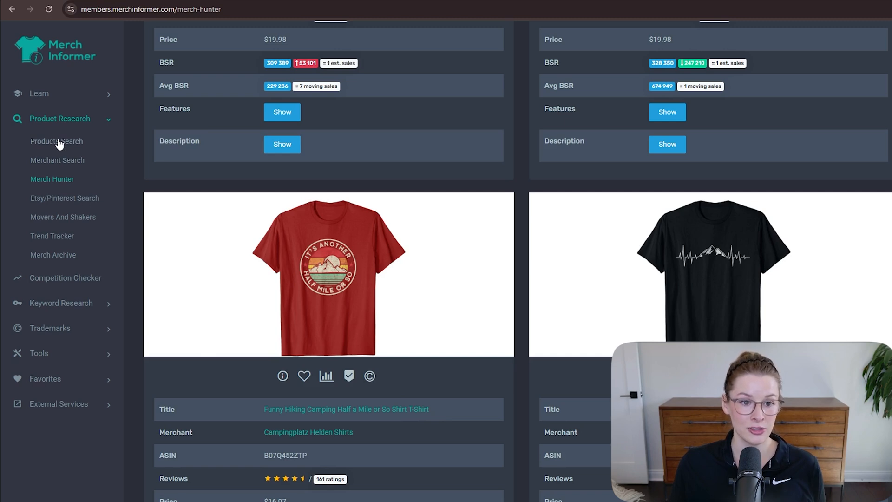
Step: Run a Products Search for "half mile or so" in the US marketplace under Merch By Amazon Shirts
click(59, 142)
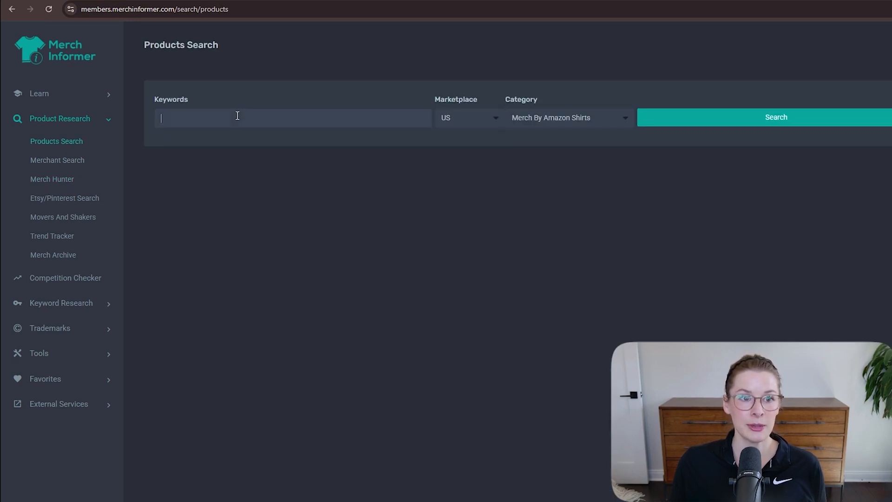
text(ha)
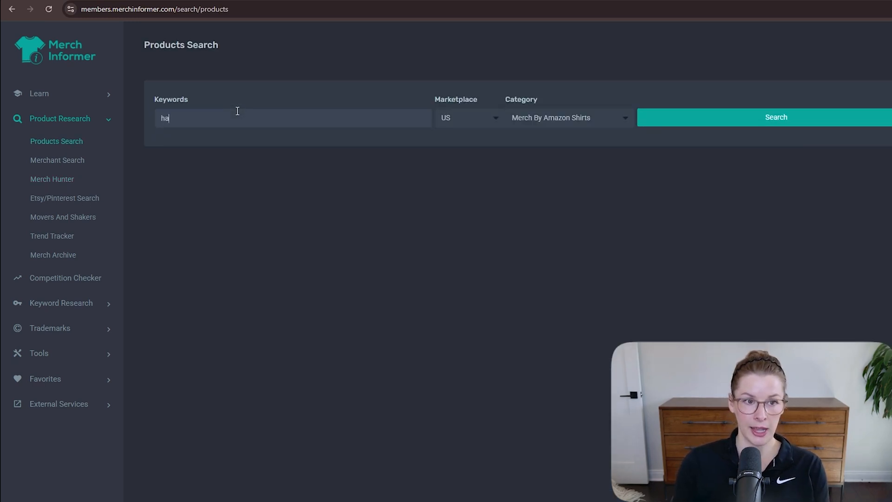
text(lf mile or so)
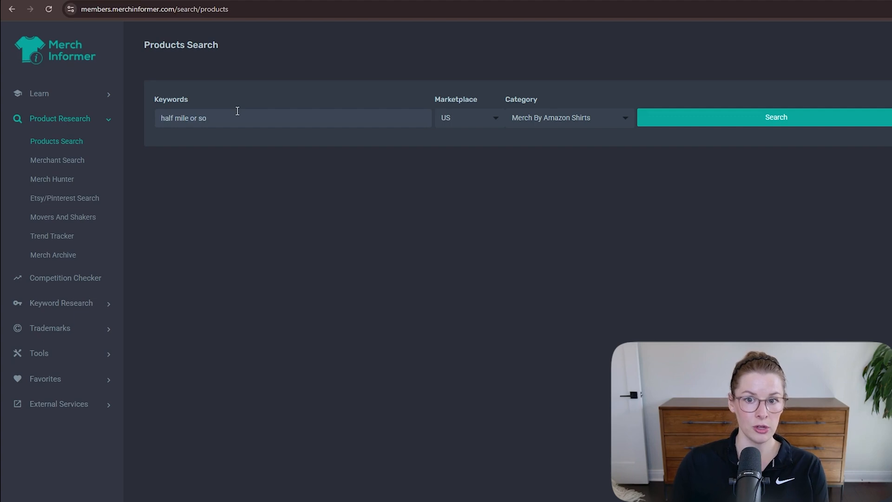
click(666, 120)
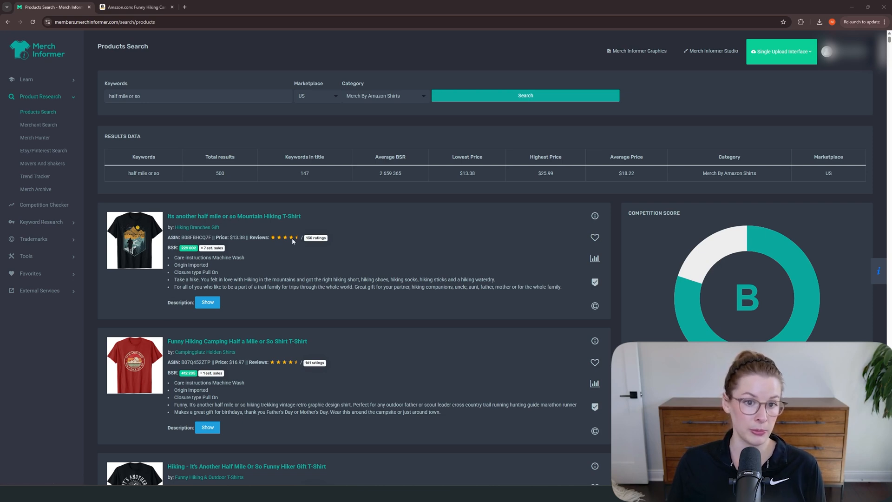
Step: Open the Amazon listings of the competing "half mile or so" hiking shirts from the results in separate browser tabs
middle_click(235, 227)
scroll(235, 227, down, 4)
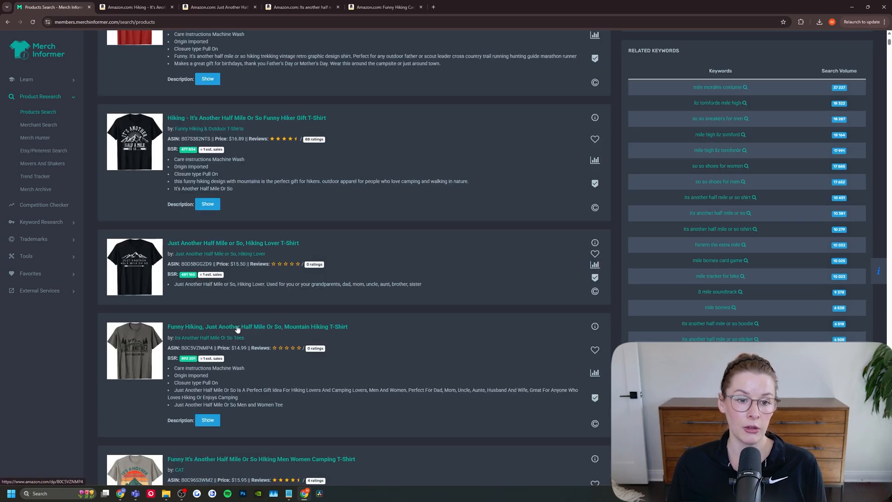
middle_click(237, 326)
scroll(238, 328, down, 3)
middle_click(262, 355)
scroll(262, 355, down, 4)
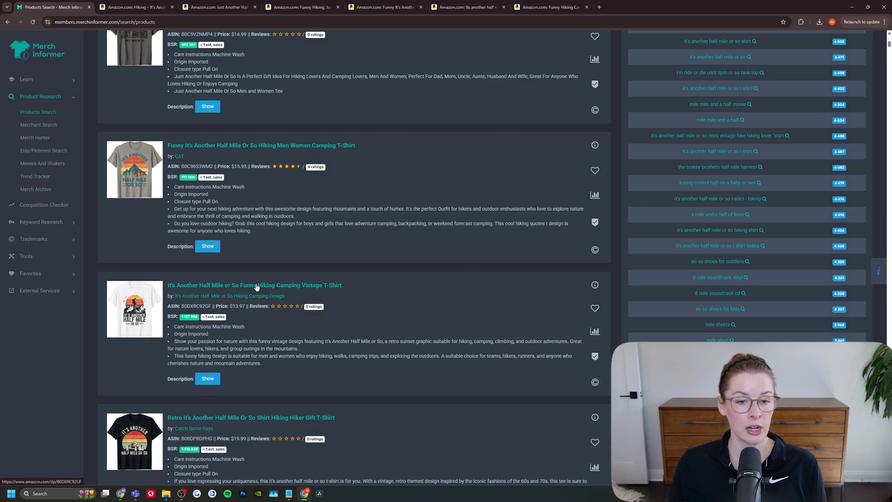
middle_click(255, 287)
scroll(255, 287, down, 2)
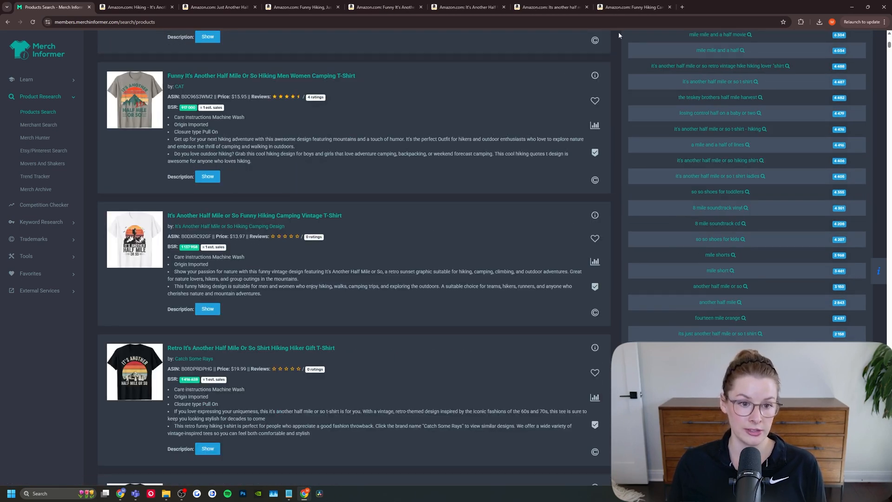
middle_click(233, 215)
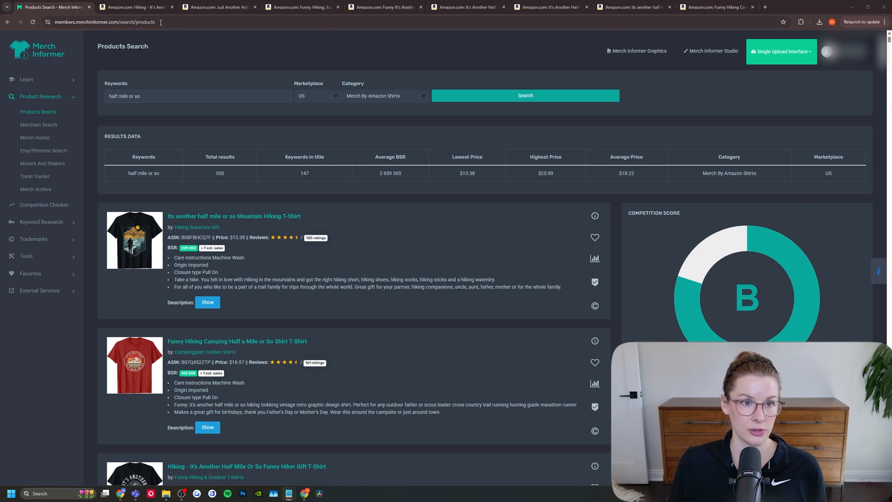
Step: Start a keyword list in Notepad with "half mile or so", "its another half mile or so" and "mountain hiking"
click(131, 8)
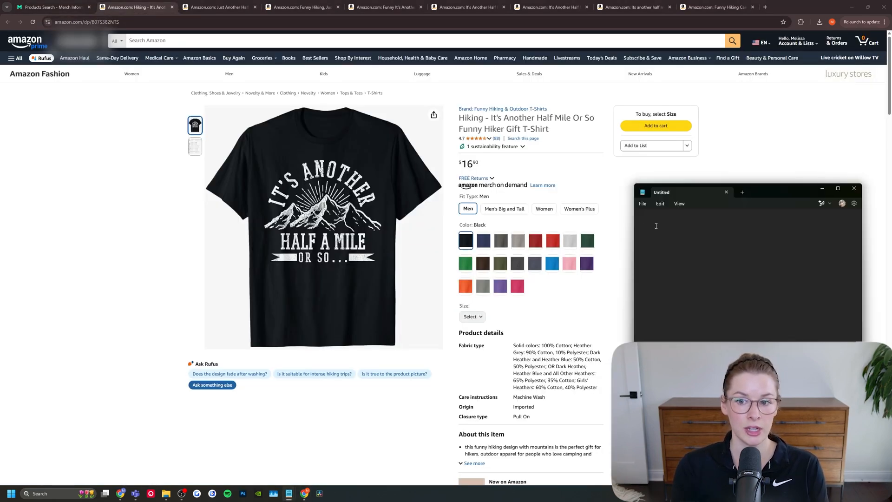
text(half mile or so)
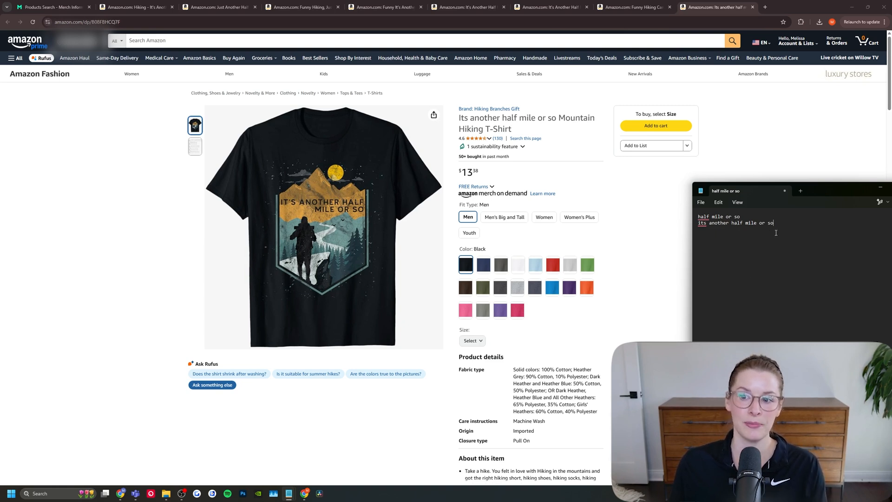
key(Return)
text(mountain hiking)
Step: Add "take a hike", "hiking sticks", "hiking shoes", "family vacation" and "family trip" to the keyword list, drawing on the mountain shirt's description
scroll(656, 313, down, 2)
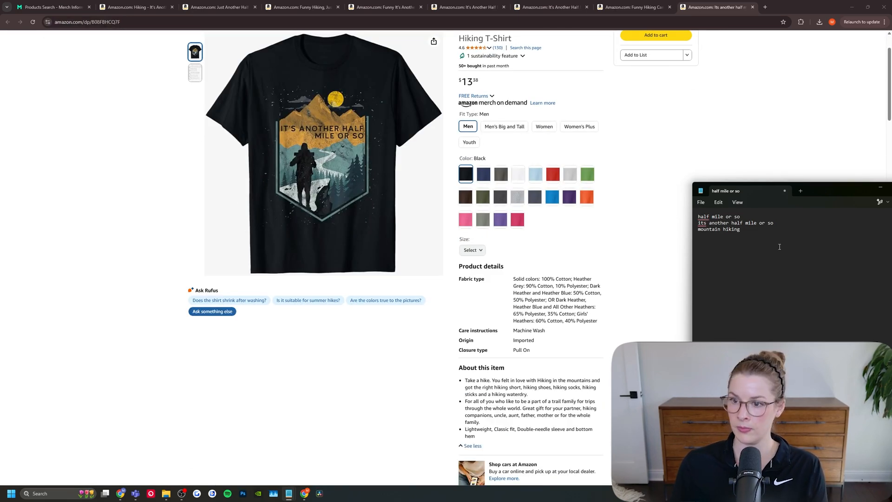
key(Return)
text(take a hike)
key(Return)
text(hiking sticks)
key(Return)
text(hiking shoes)
key(Return)
text(family vacation)
key(Return)
text(family trip)
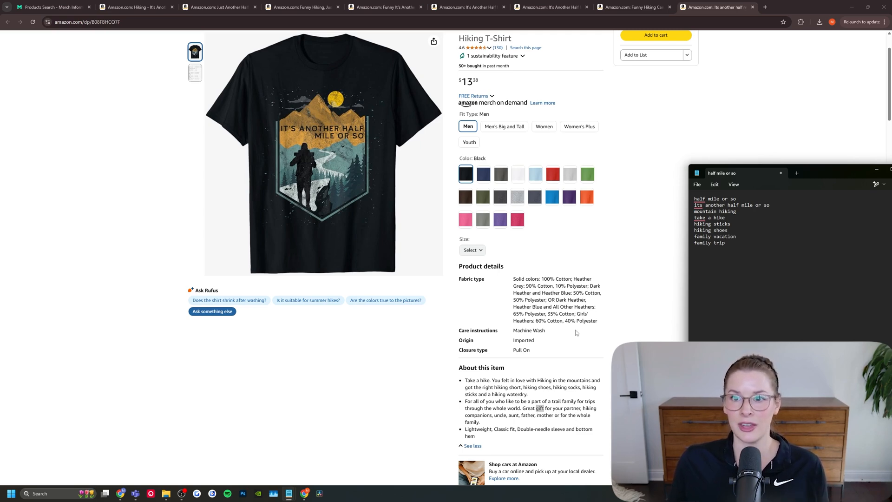
Step: Add "funny hiking camping", "scout leader", "trail running" and "outdoors" to the keyword list, drawing on the red half-mile shirt's listing
click(632, 7)
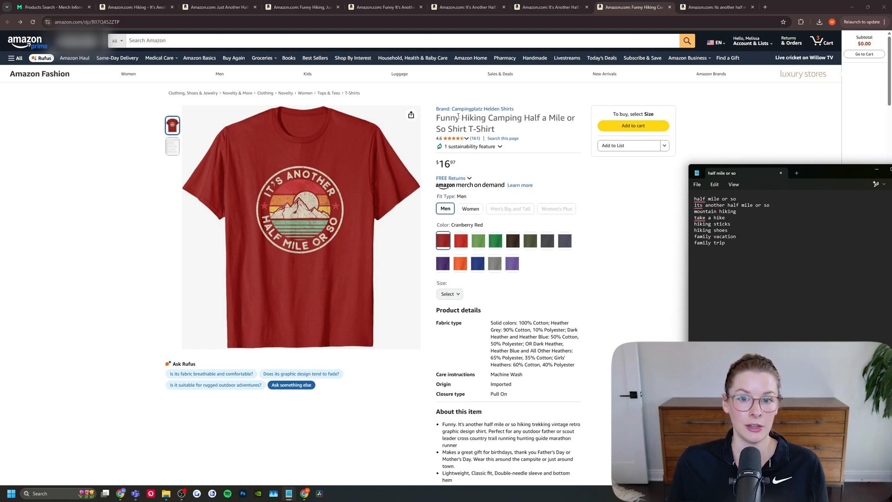
click(731, 241)
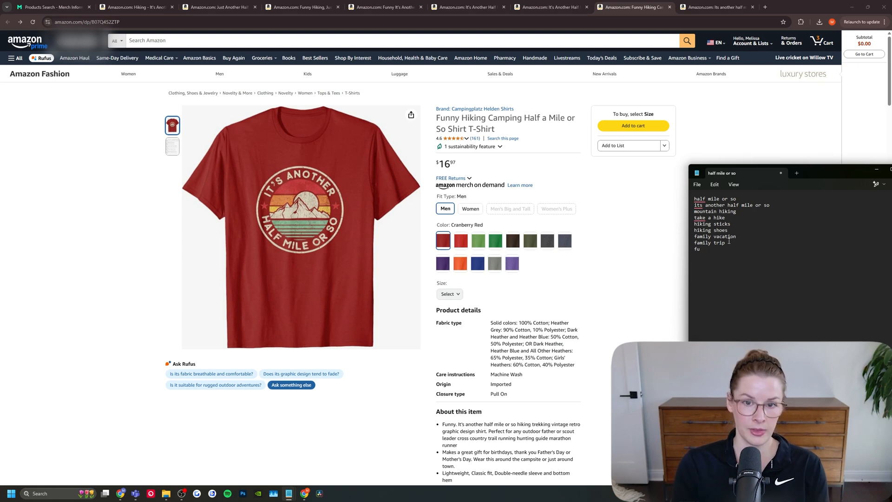
key(Return)
text(funny hiking camping )
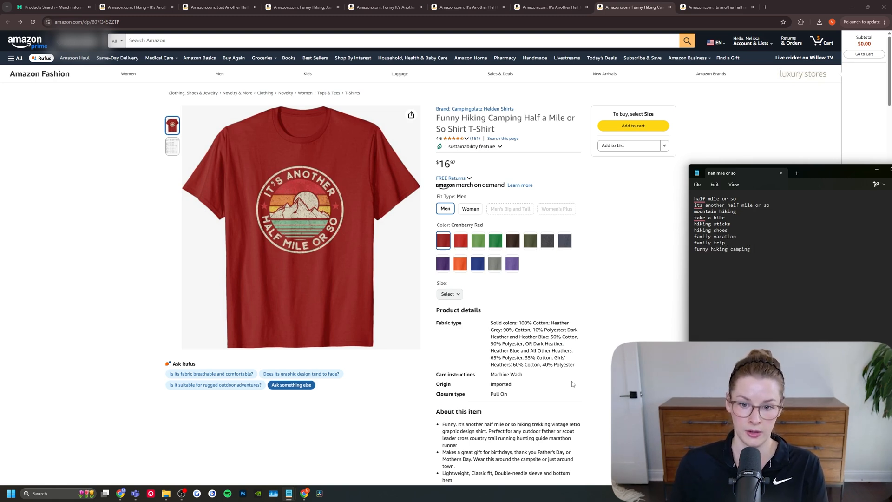
text(scout leader)
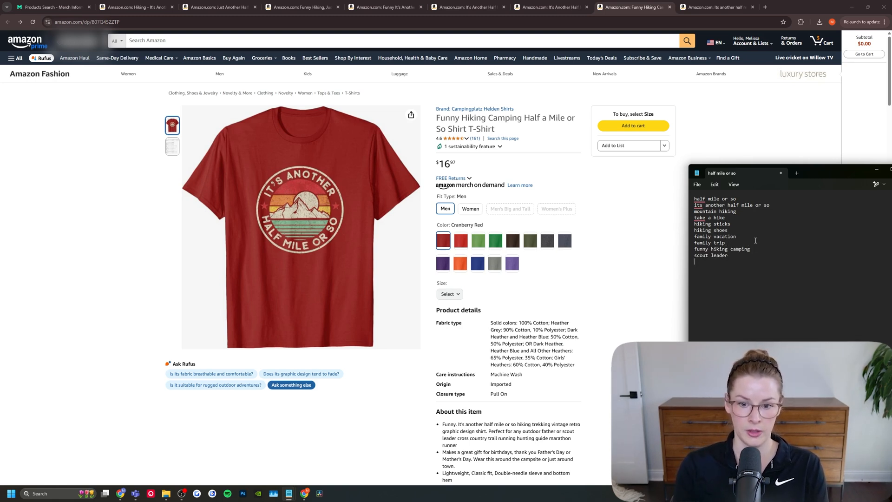
key(Return)
text(trail running)
key(Return)
text(outdoors)
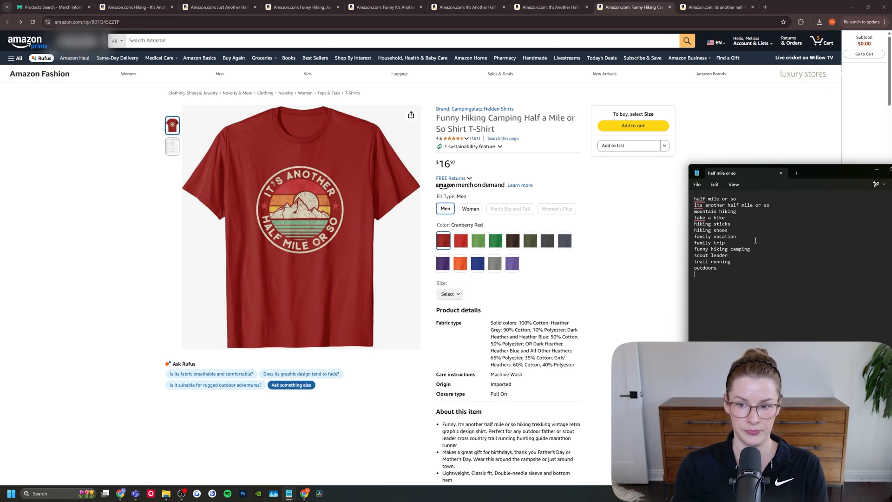
Step: Add "nature lover" and "camping" to the keyword list
key(Return)
text(nature lover)
key(Return)
text(camping)
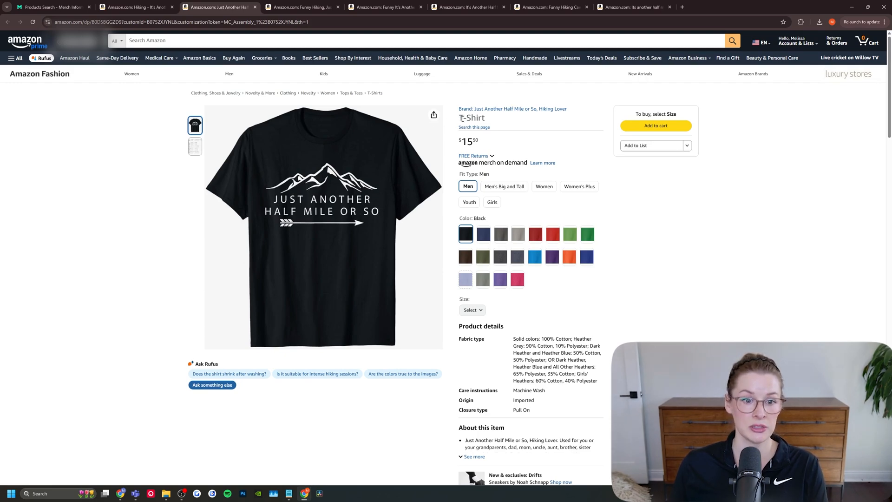
Step: Read the full item description of the black "Just Another Half Mile or So" shirt and return to the previous shirt's listing
scroll(491, 336, down, 3)
click(490, 336)
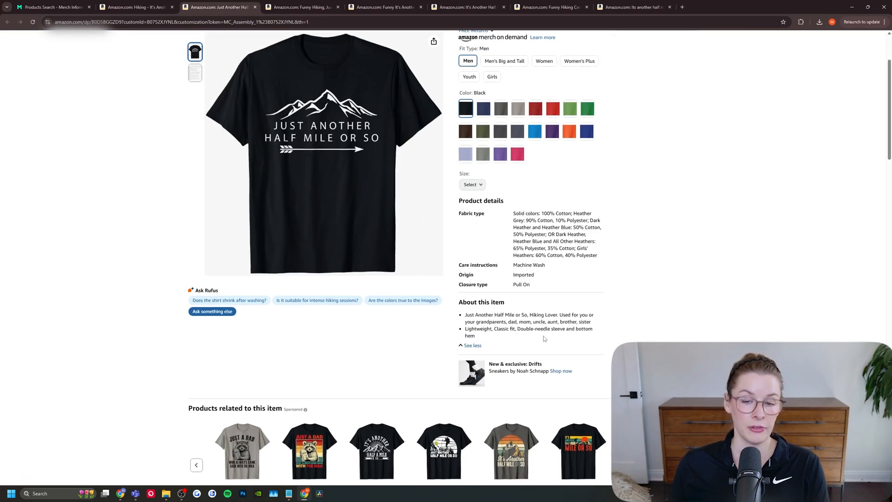
key(ctrl+shift+Tab)
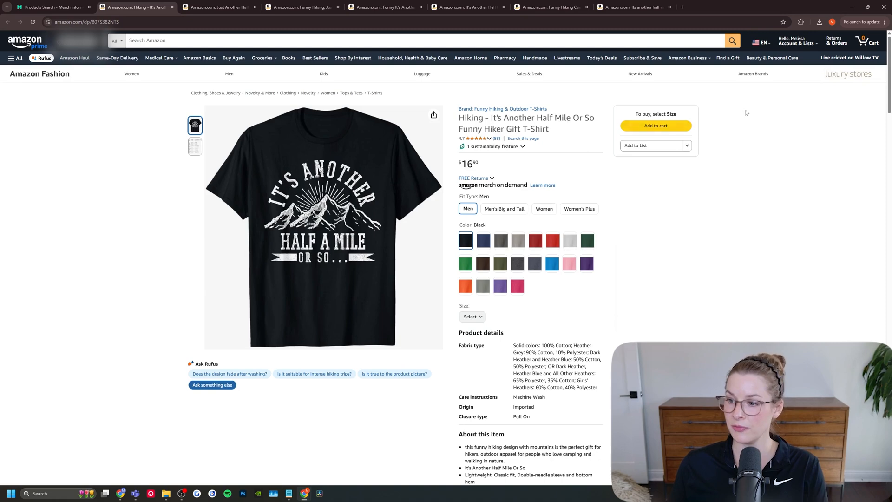
Step: Move the Notepad keyword list out of the way and review the "half mile or so" product results in Merch Informer
key(alt+Tab)
drag(777, 125, 891, 119)
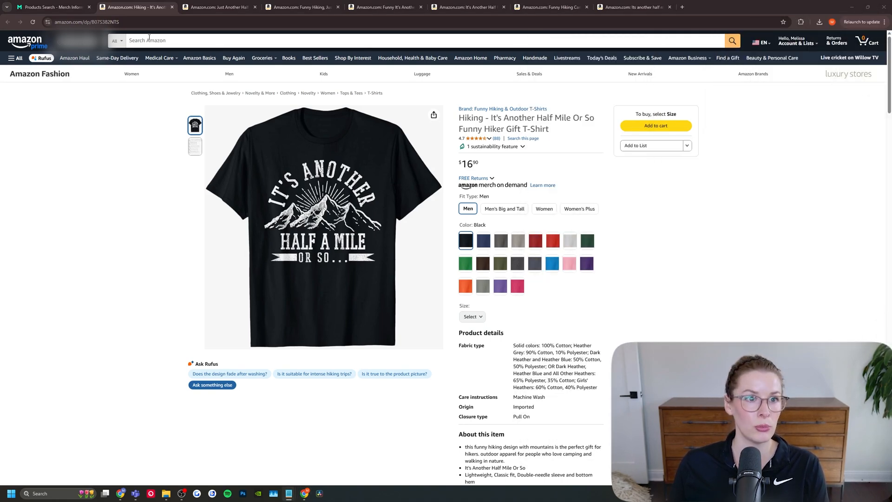
click(51, 8)
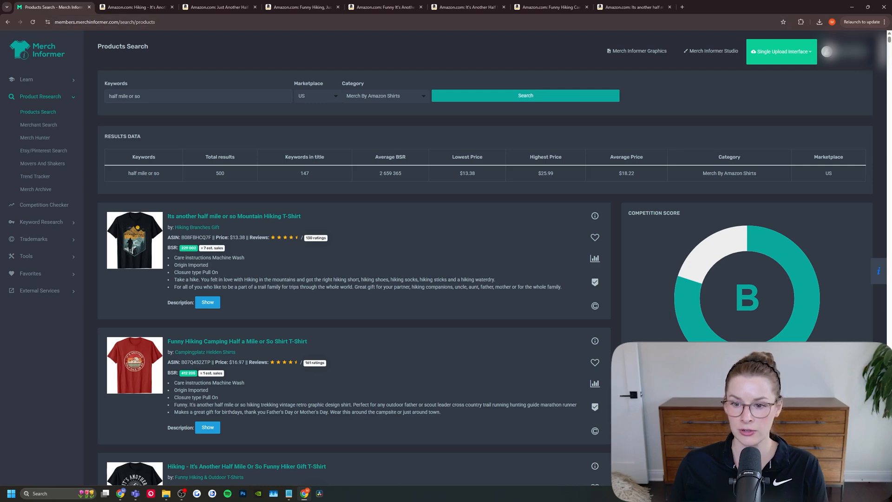
scroll(723, 79, down, 7)
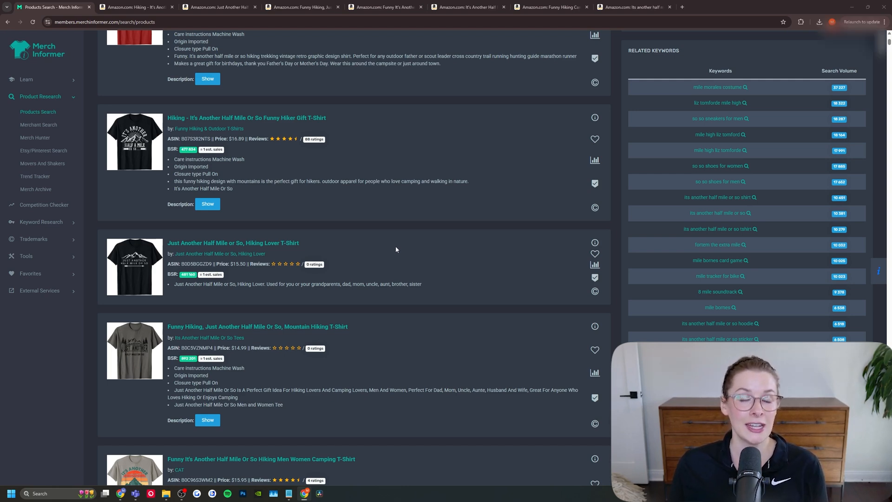
scroll(393, 251, up, 8)
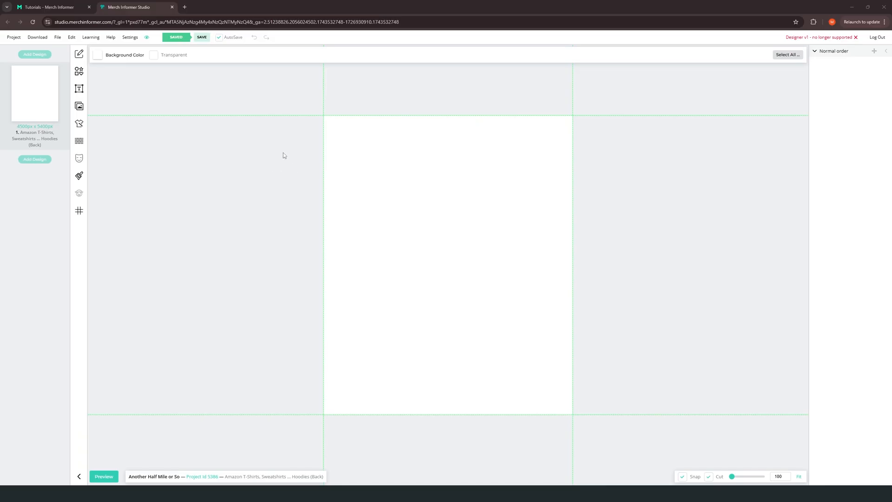
Step: Make the canvas background transparent and add the "My Wife Says I Only Have Two Faults" design template to the current design
click(163, 56)
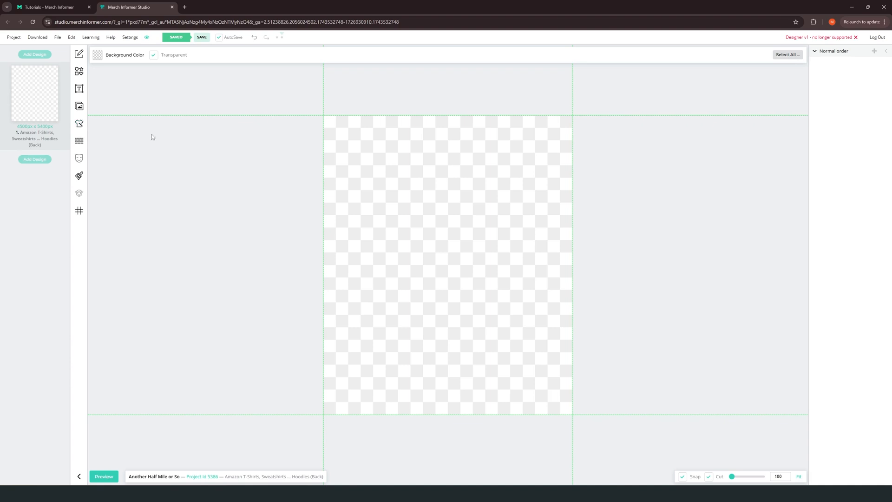
click(79, 126)
scroll(366, 168, up, 5)
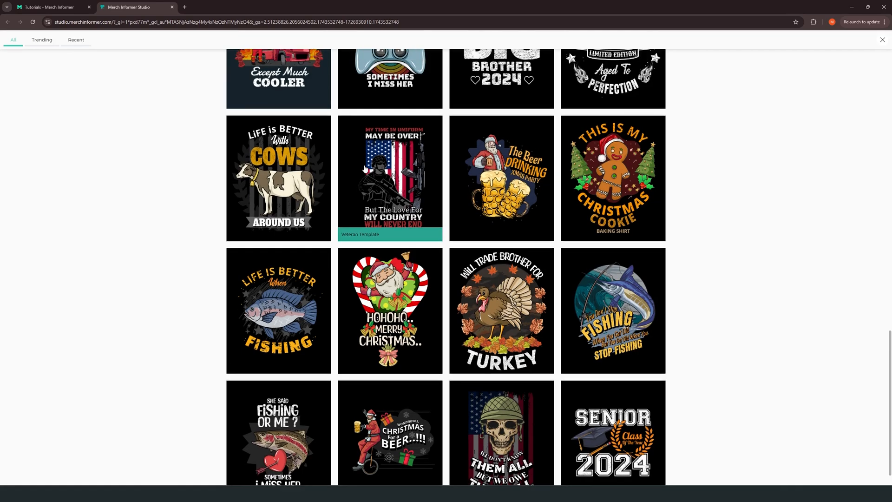
scroll(366, 167, up, 6)
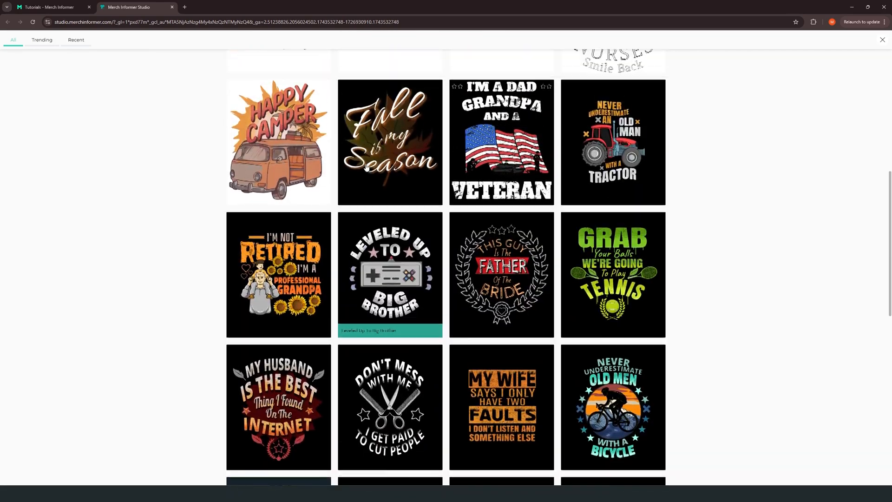
scroll(367, 166, up, 8)
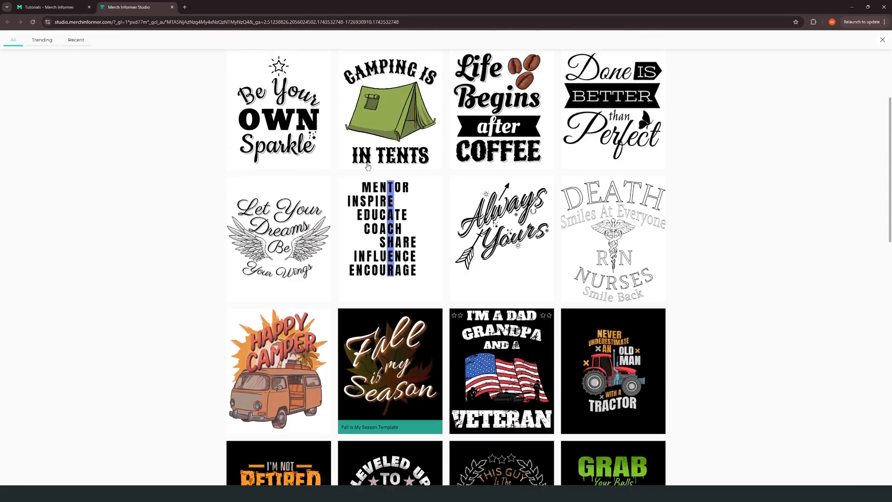
scroll(386, 222, down, 5)
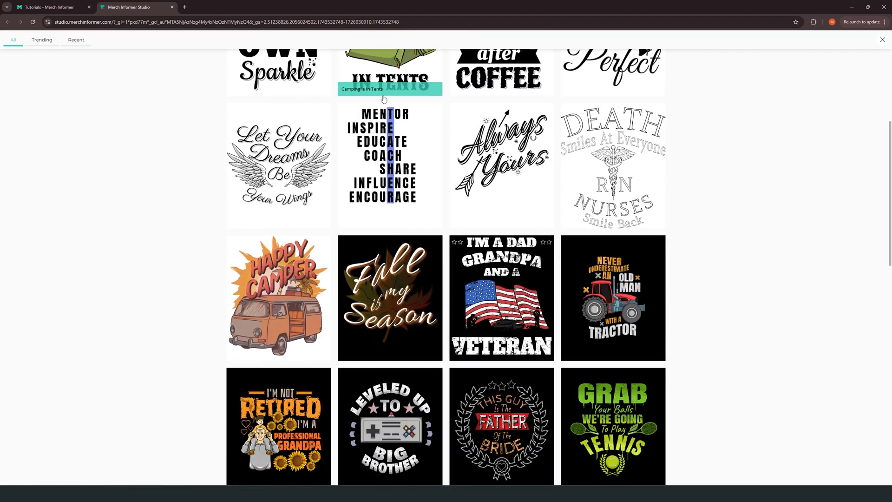
scroll(496, 190, down, 1)
scroll(496, 190, down, 4)
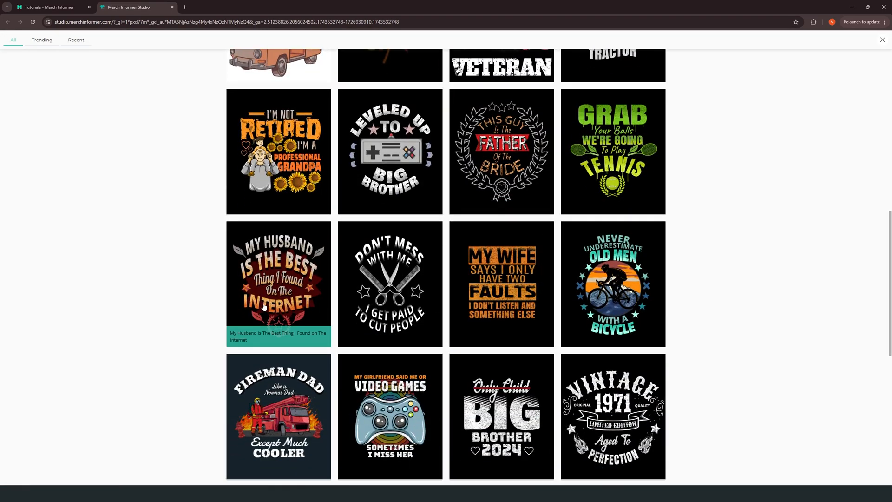
scroll(270, 311, down, 3)
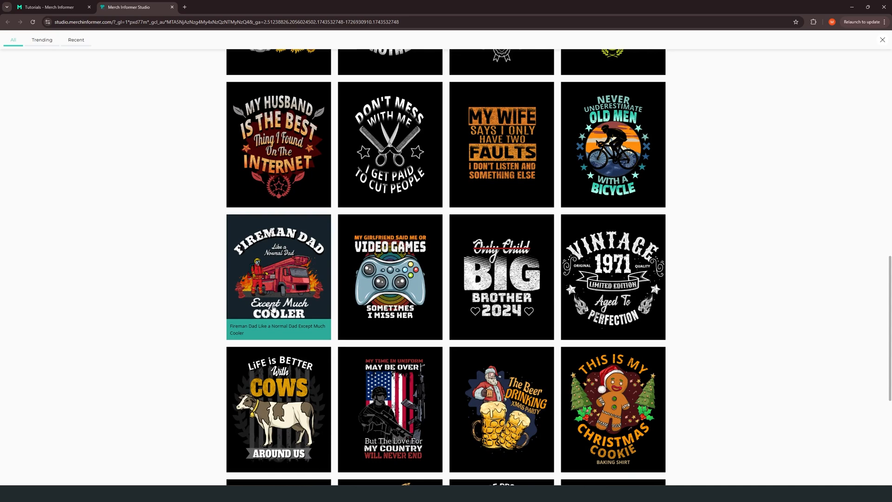
scroll(274, 308, down, 3)
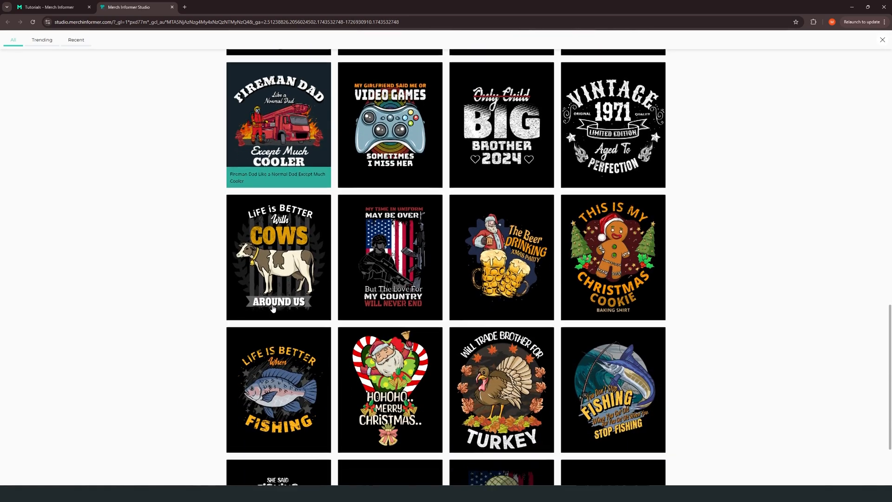
scroll(567, 245, up, 5)
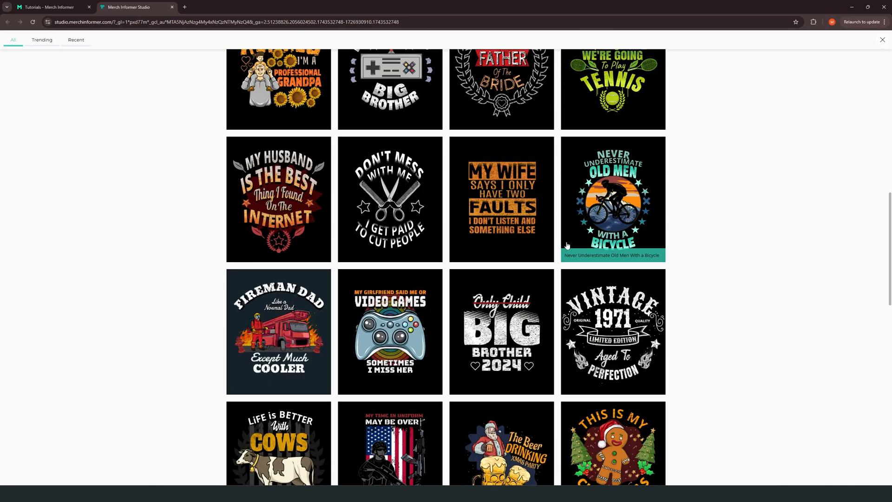
click(500, 188)
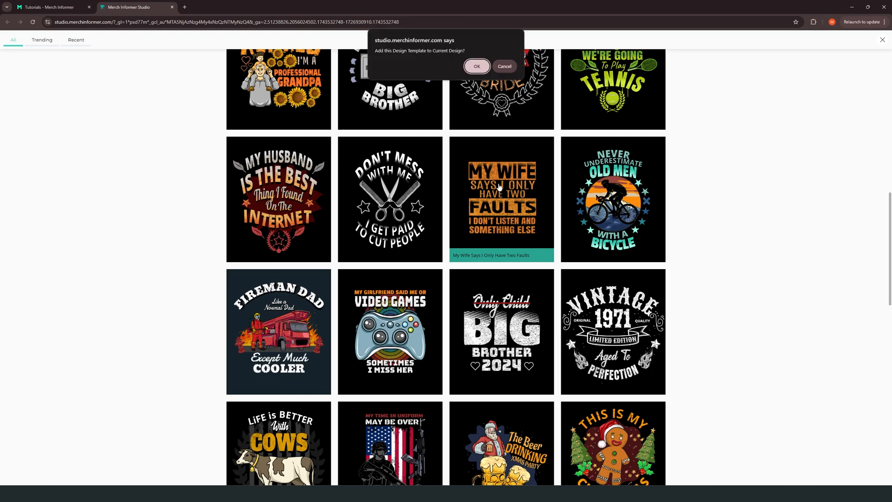
click(476, 67)
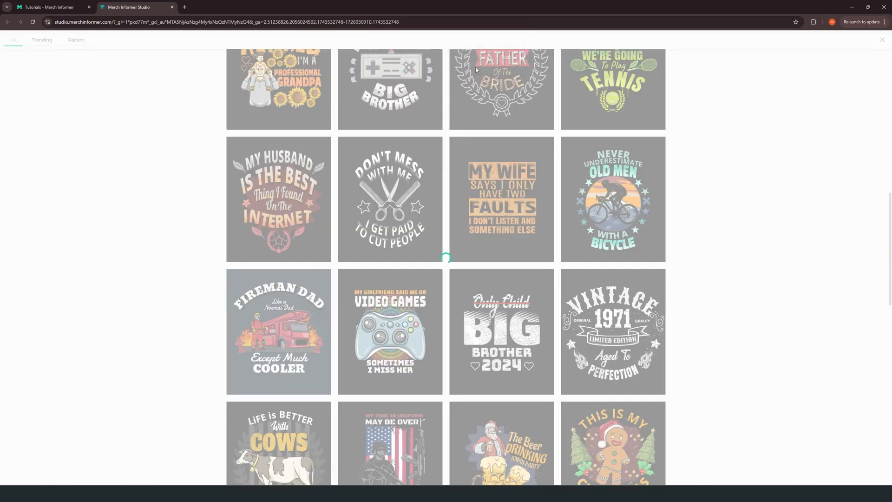
Step: Shift the distress texture down off the upper text and move the MY WIFE line up near the canvas's upper edge
right_click(434, 163)
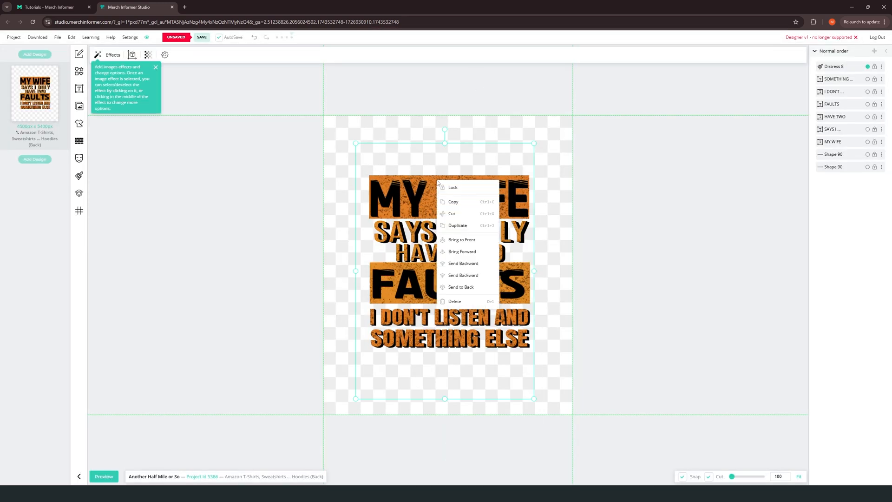
drag(435, 163, 449, 281)
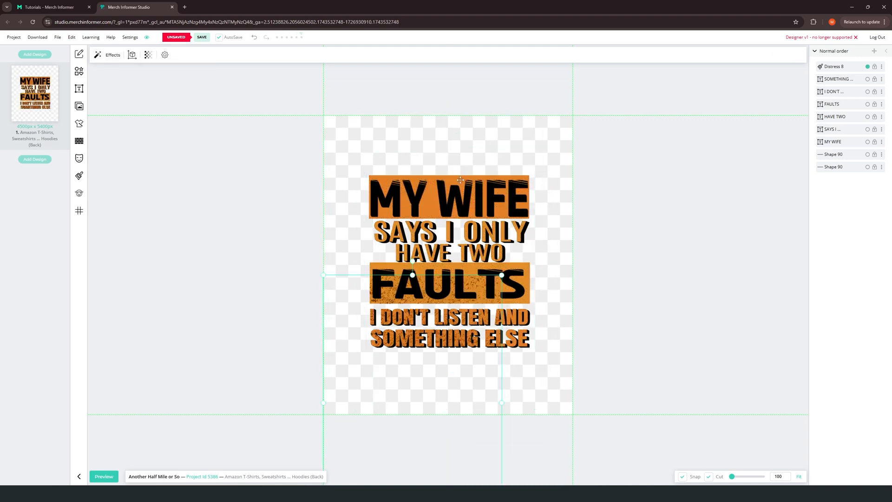
drag(418, 197, 417, 151)
Step: Delete both orange bars and all template text except MY WIFE and FAULTS, and move FAULTS down the canvas
click(406, 201)
key(Delete)
click(425, 232)
key(Delete)
click(438, 257)
key(Delete)
drag(446, 284, 323, 354)
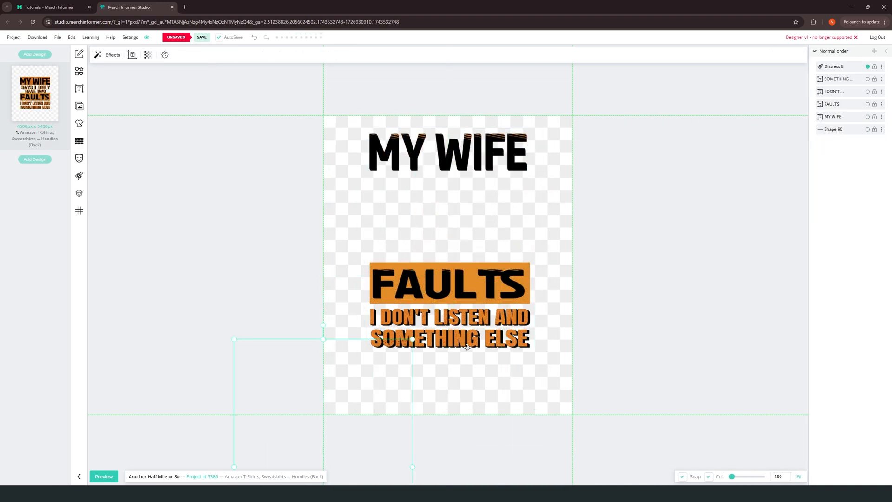
click(470, 338)
key(Delete)
click(473, 321)
key(Delete)
drag(462, 295, 460, 343)
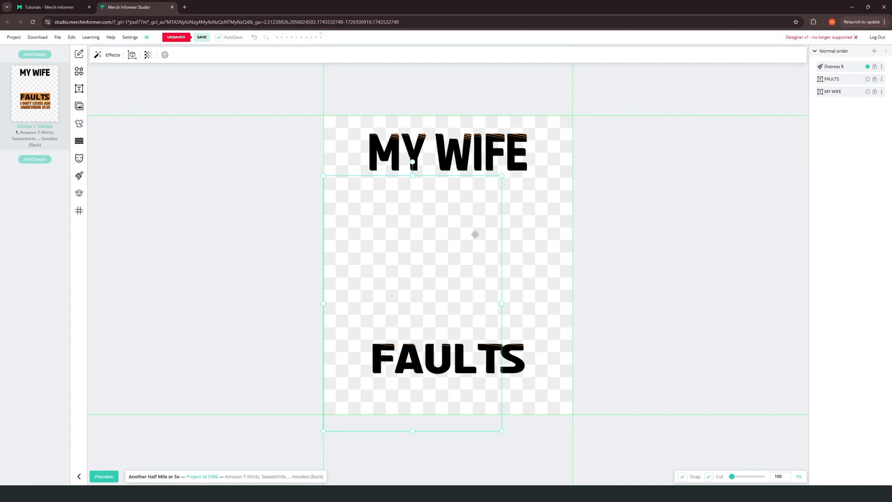
Step: Replace the MY WIFE text with "IT'S ANOTHER"
double_click(472, 157)
key(ctrl+a)
text(IT'S ANOTHER)
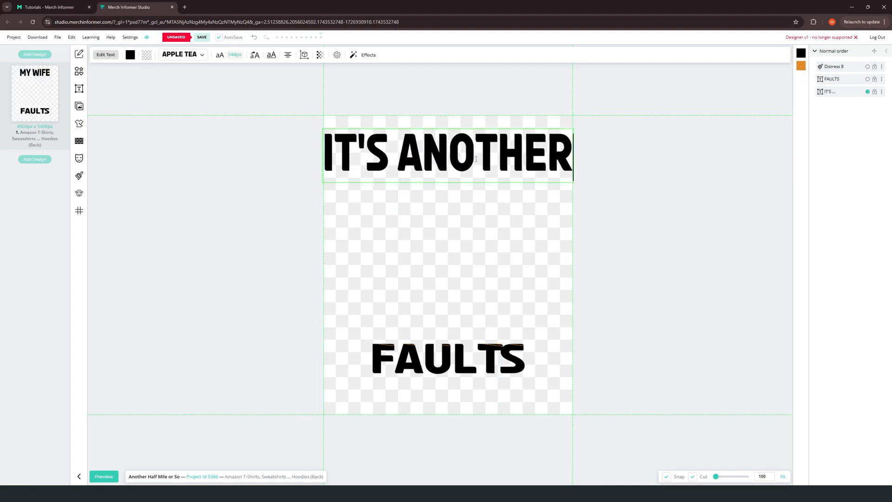
Step: Replace the FAULTS text with "HALF MILE OR SO" on two lines
click(867, 67)
click(868, 79)
click(868, 91)
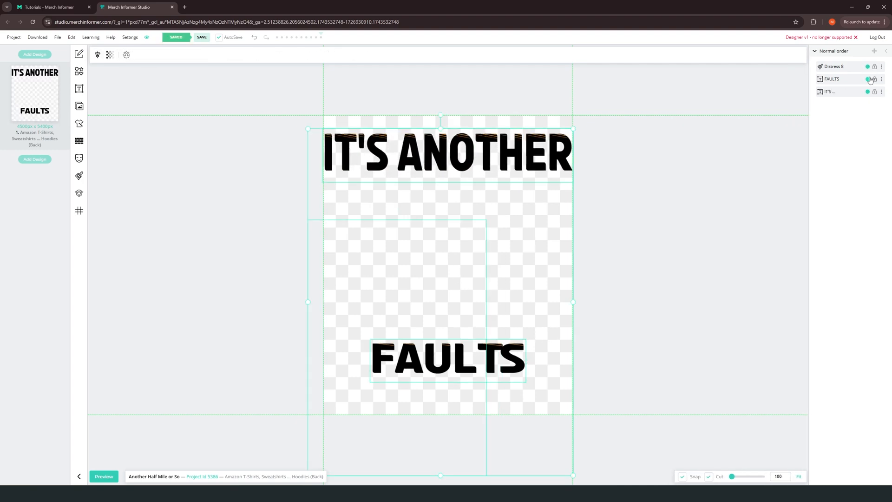
double_click(476, 358)
text(HALF MILE OR SO)
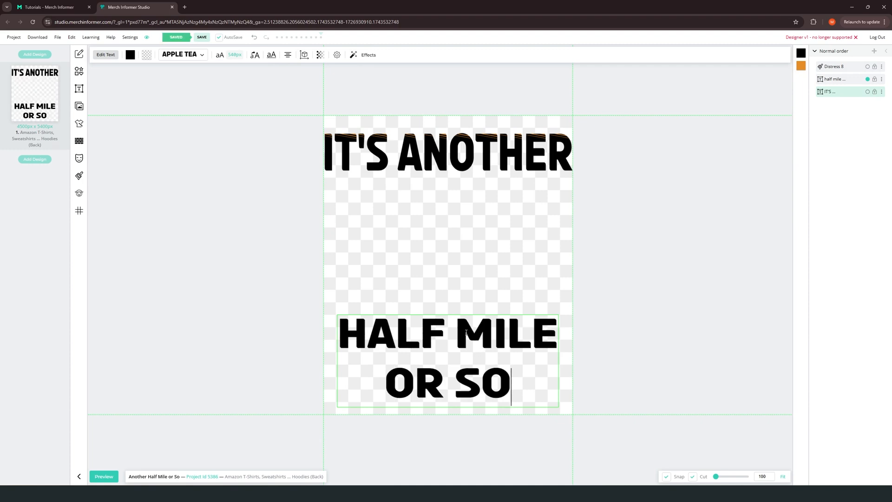
Step: Reduce the line height of the HALF MILE OR SO text so its two lines sit closer together
drag(511, 386, 352, 334)
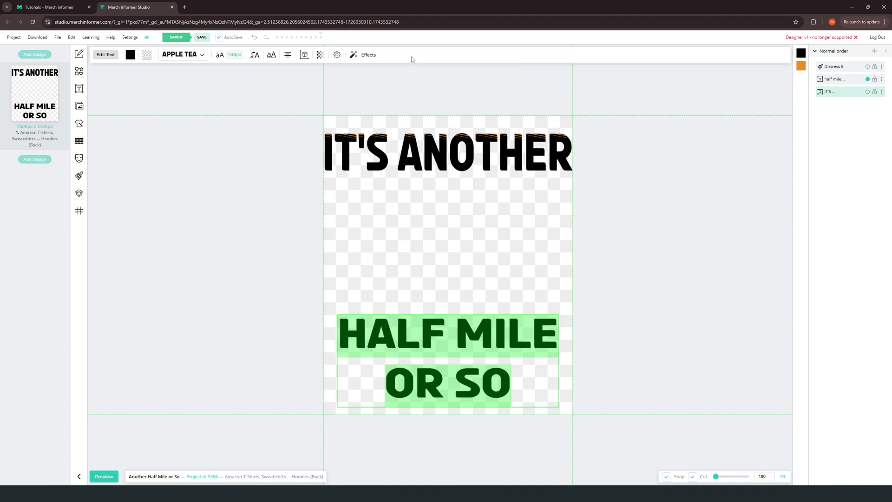
click(219, 54)
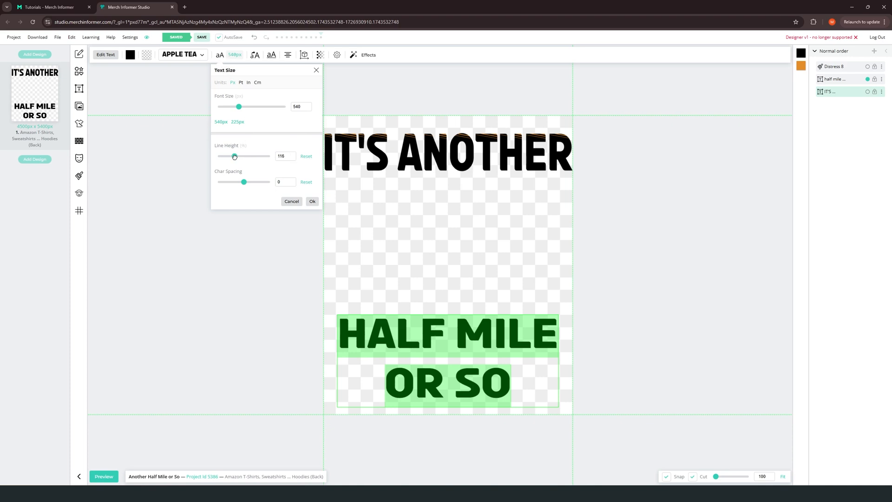
drag(234, 156, 227, 156)
click(443, 238)
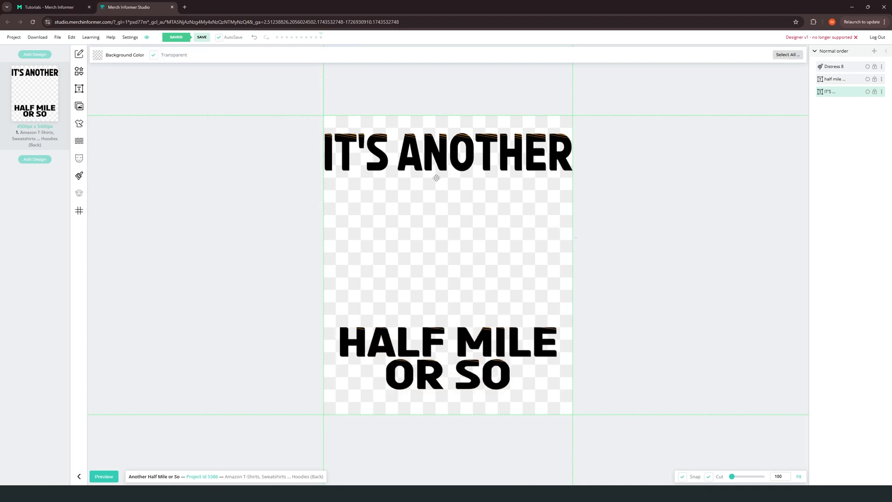
Step: Search the Pixabay images for "hiking" and insert the hiker silhouette against the orange sunset circle
click(79, 106)
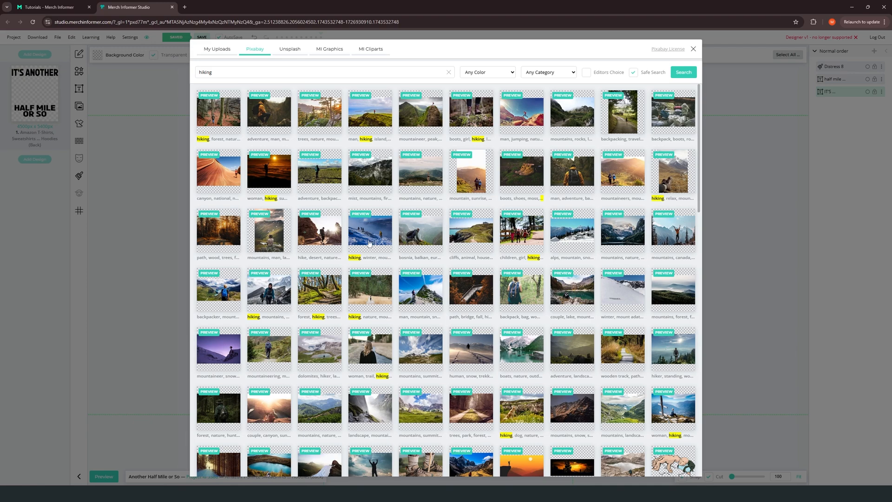
scroll(375, 245, down, 4)
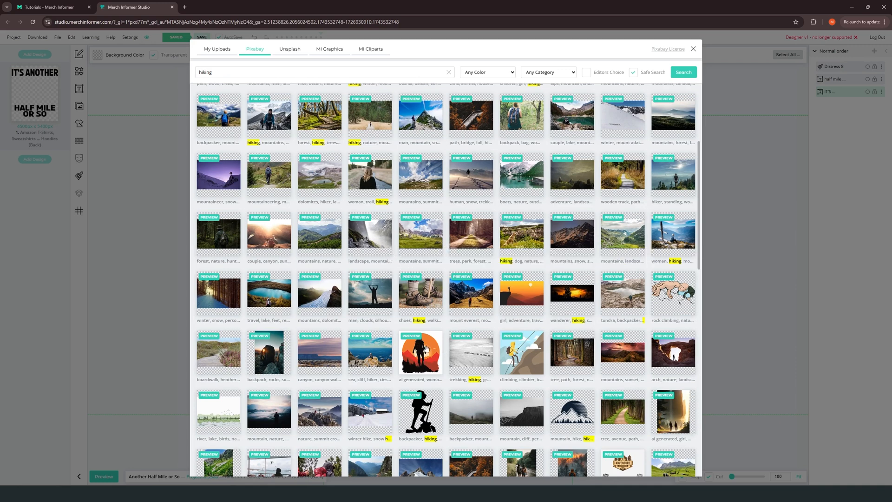
click(422, 352)
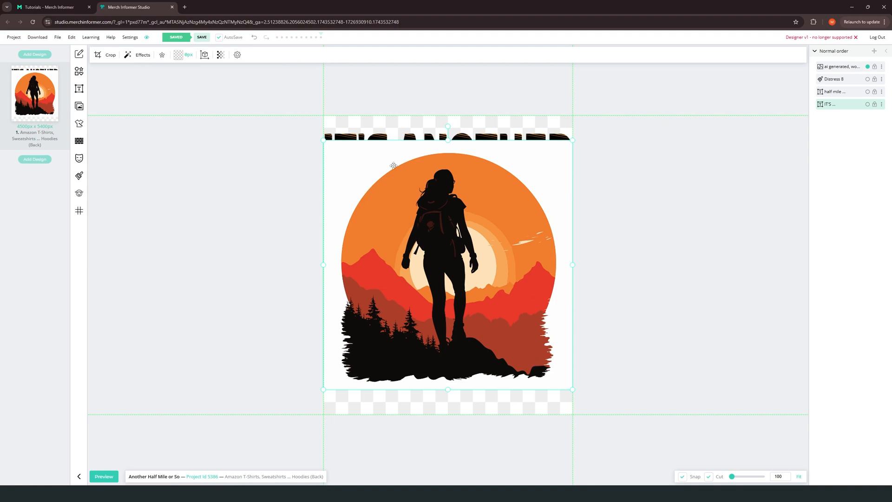
Step: Strip the hiker image's white background with the Remove Color effect, using #FFFFFF at tolerance 4
click(137, 59)
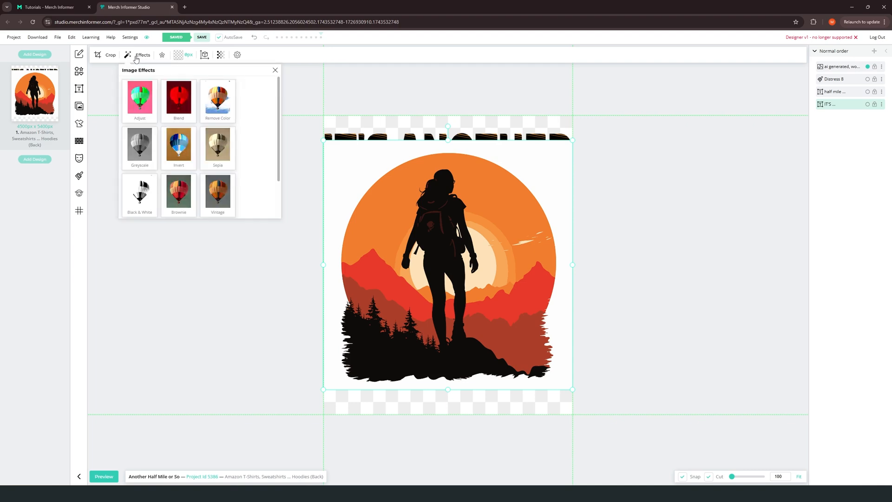
click(213, 110)
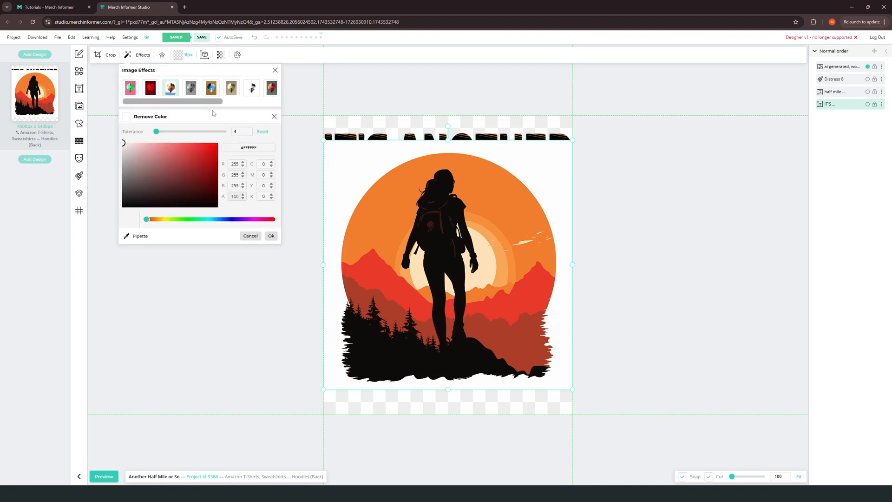
click(126, 116)
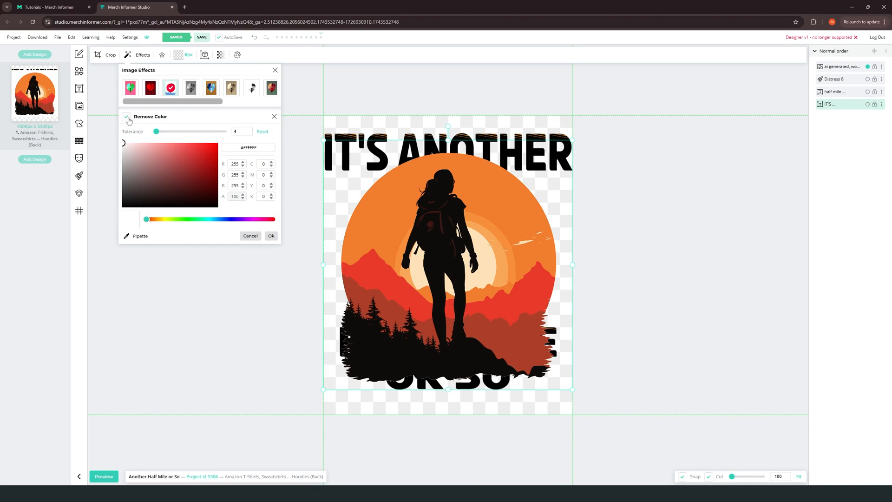
click(272, 236)
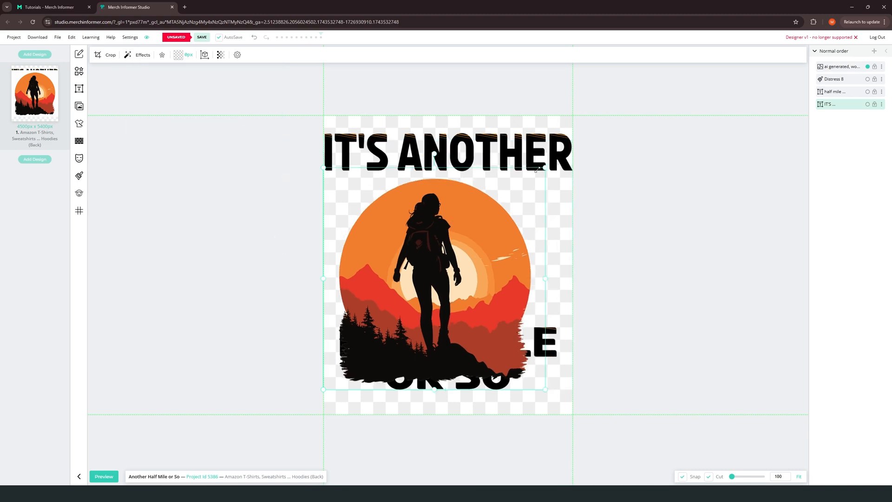
Step: Arch the IT'S ANOTHER text around the upper half of the hiker circle and bring it close to the image
click(516, 149)
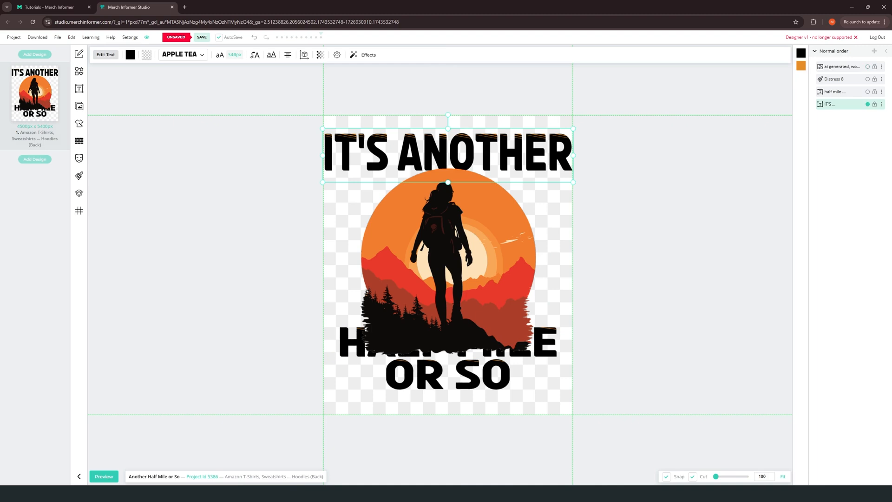
double_click(496, 150)
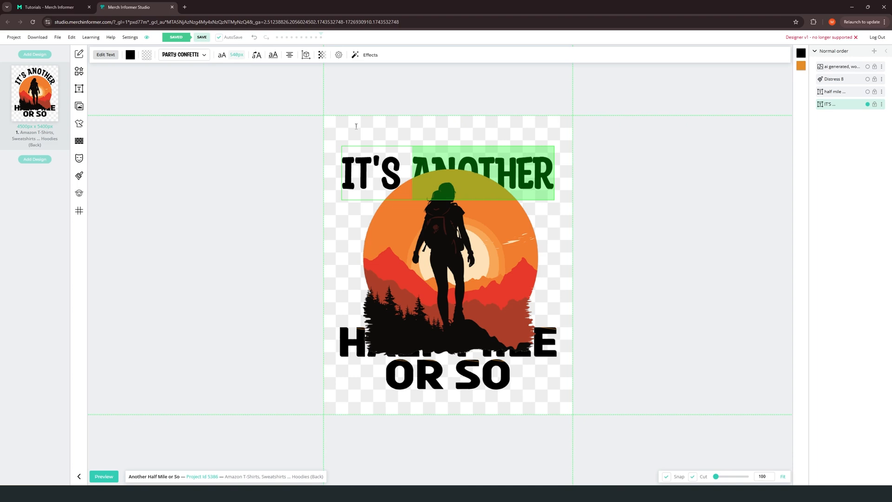
click(239, 55)
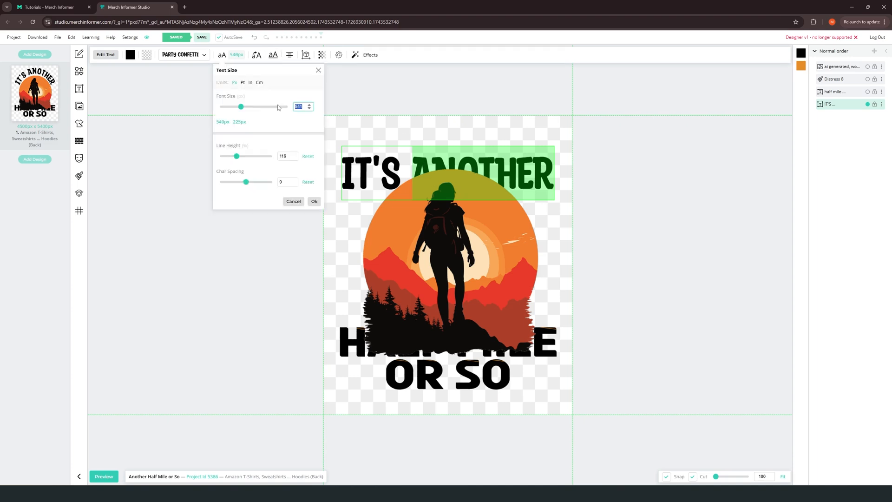
click(259, 107)
click(256, 40)
click(473, 153)
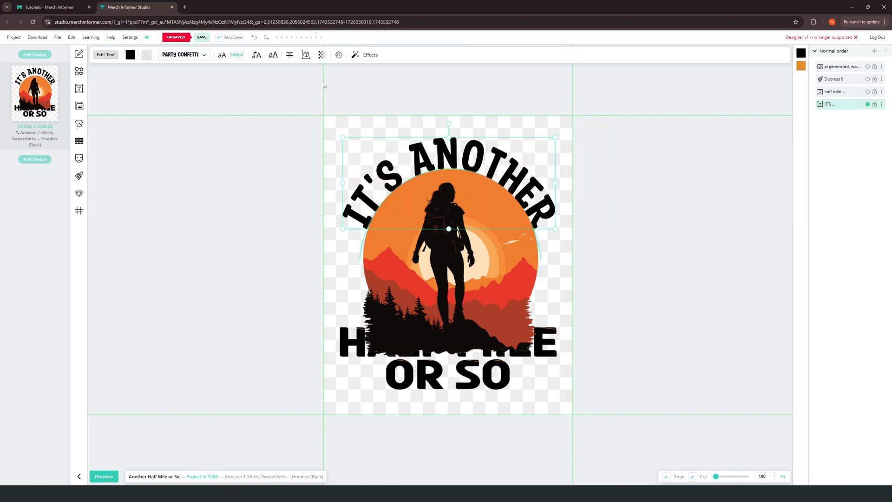
Step: Enlarge the arched IT'S ANOTHER text and shift it and the hiker image so both are centred on the canvas
click(238, 54)
drag(241, 106, 245, 106)
drag(521, 278, 518, 268)
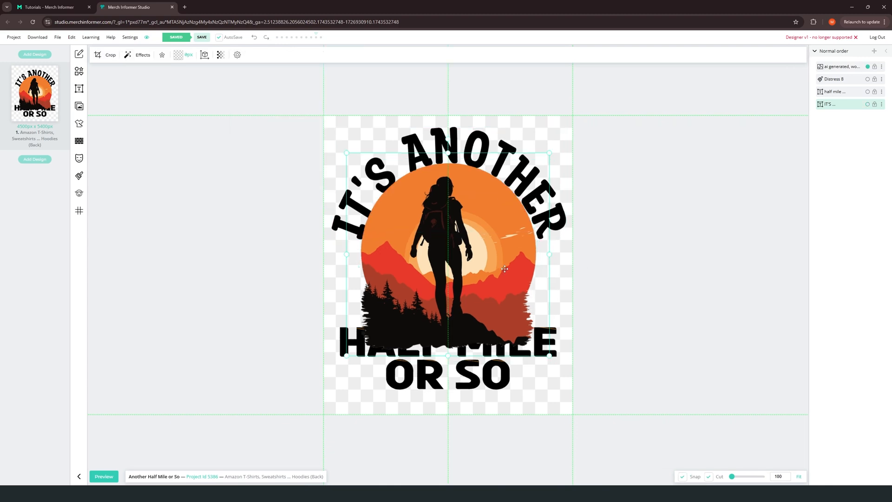
click(479, 151)
drag(479, 151, 477, 146)
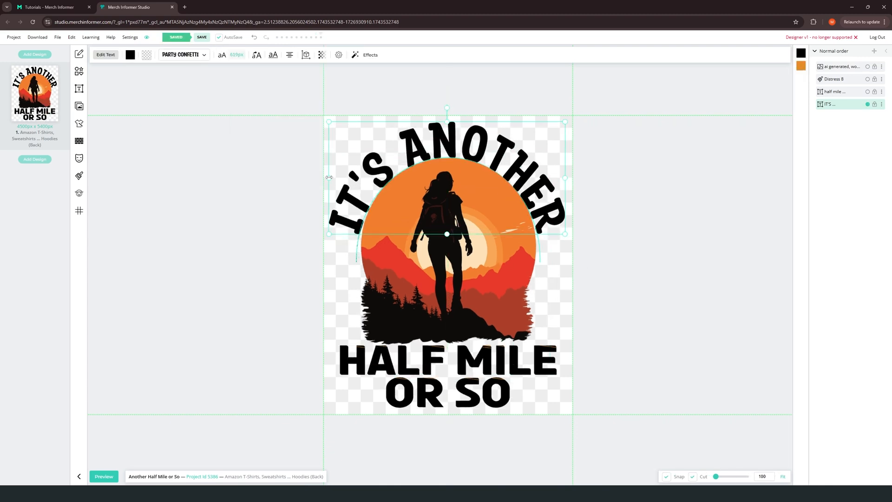
Step: Fine-tune the Circle path effect so the arched text follows the edge of the hiker circle
click(367, 55)
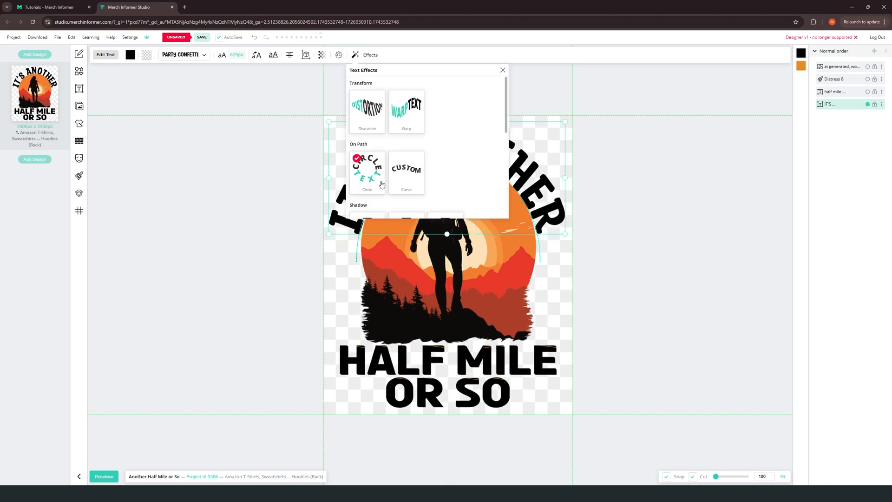
click(364, 170)
click(498, 236)
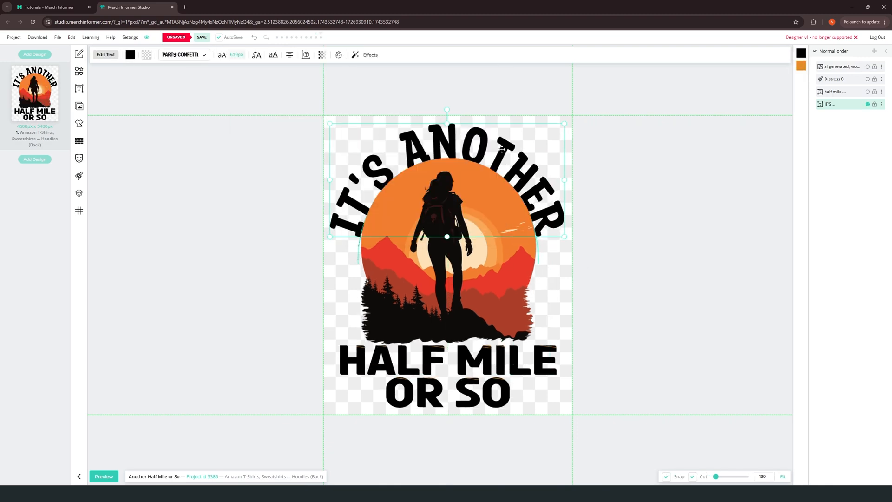
Step: Turn on the Fill decoration effect for the arched IT'S ANOTHER text
click(368, 55)
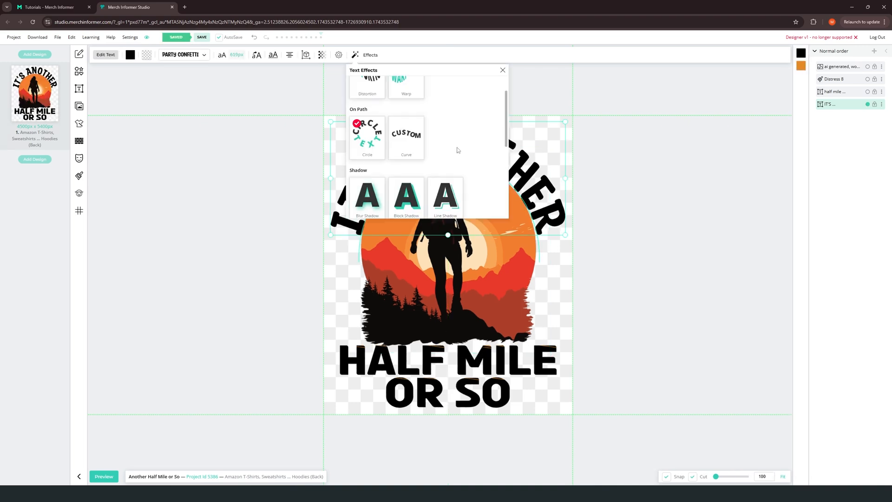
scroll(459, 145, down, 5)
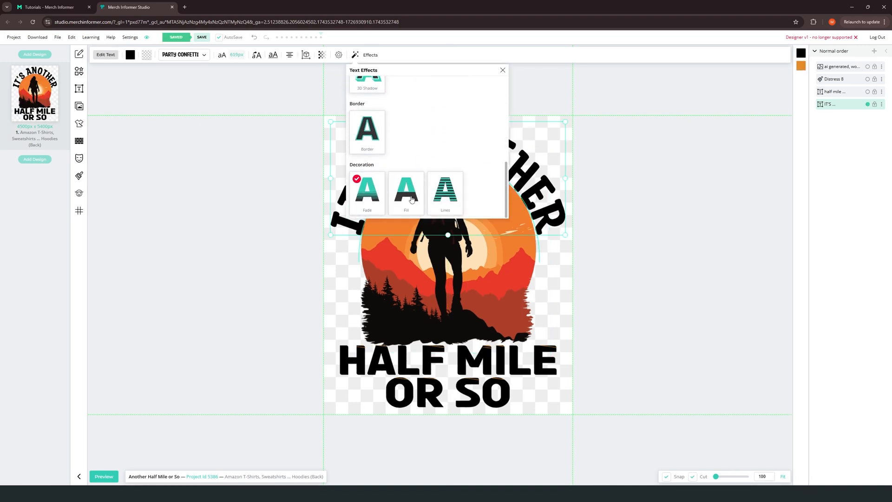
click(412, 199)
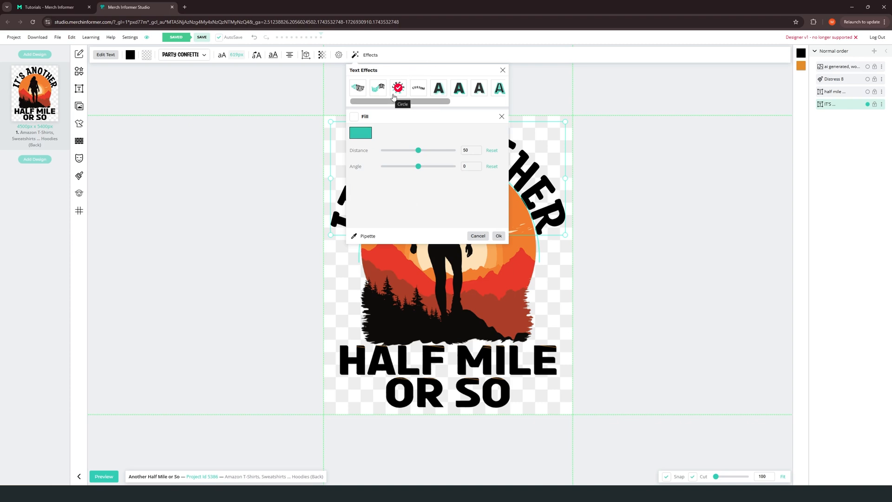
click(354, 116)
Step: Set the Fill effect's colour to orange #EE7040 and apply it to the arched text
click(361, 133)
click(386, 181)
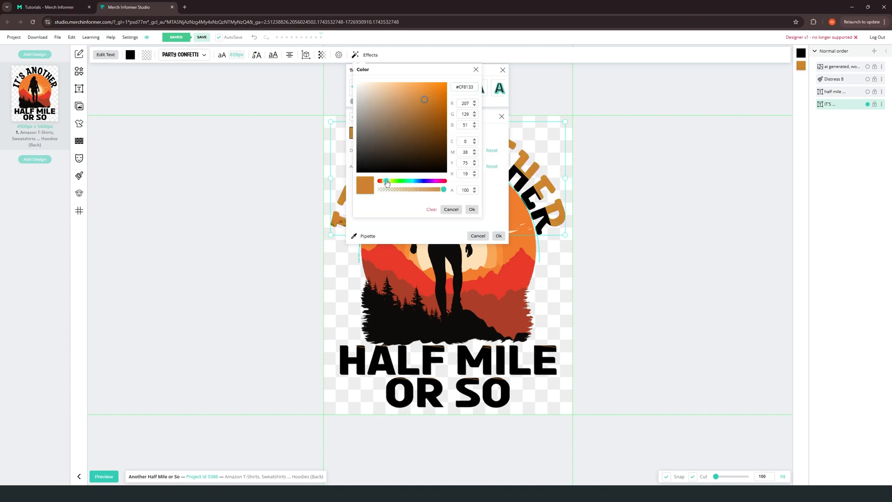
drag(387, 182, 385, 182)
drag(425, 100, 514, 86)
text(EE7040)
click(472, 210)
click(499, 236)
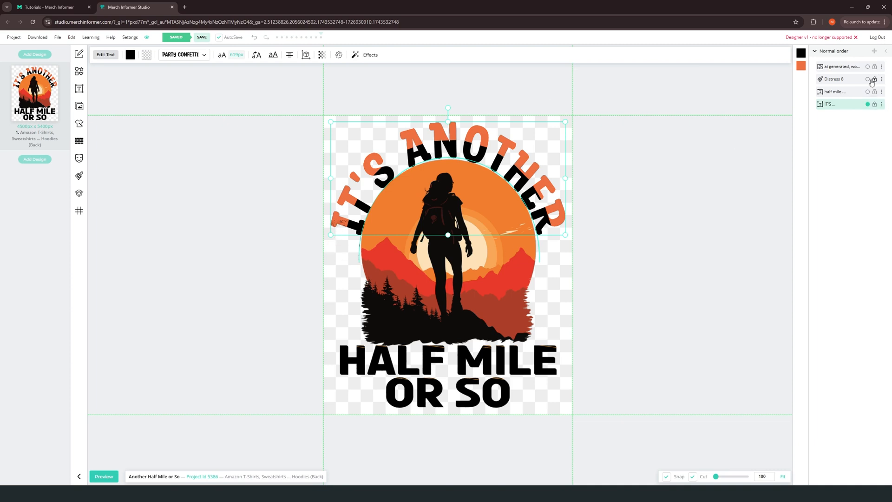
Step: Place the Distress 8 layer above the hiker image and widen it to span the artwork and arched text
click(868, 81)
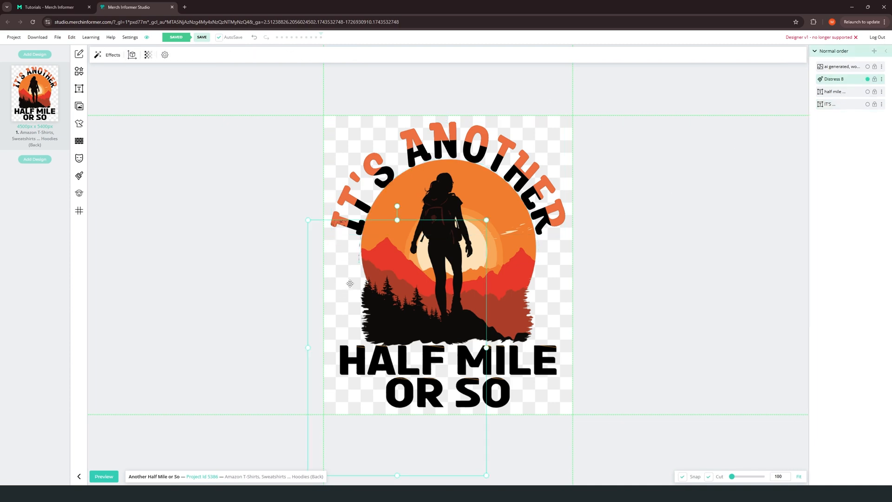
drag(348, 283, 372, 194)
drag(837, 79, 843, 68)
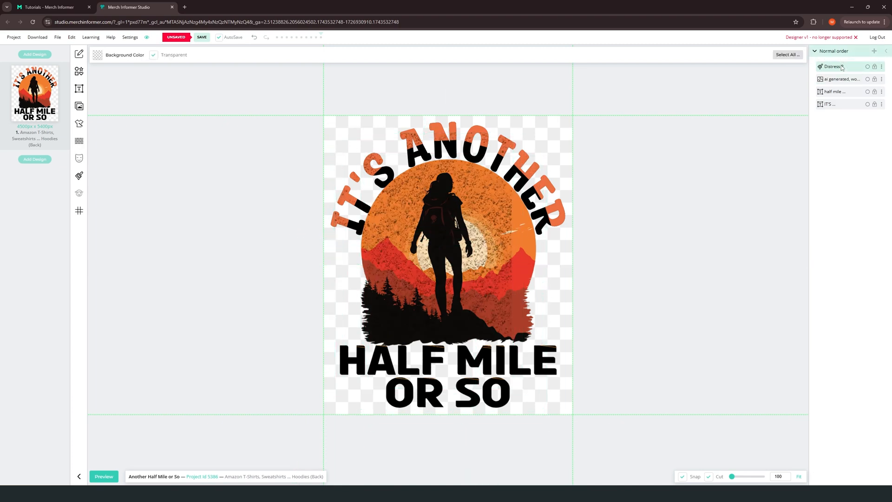
drag(445, 188, 462, 204)
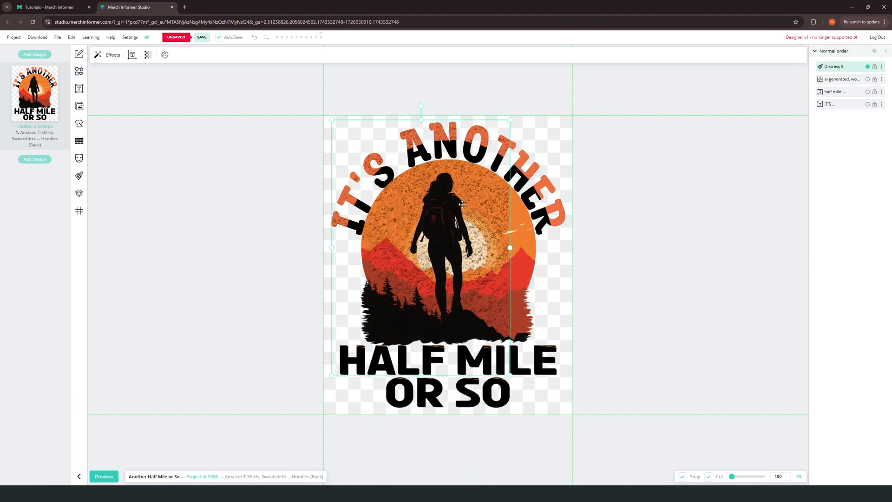
drag(511, 249, 568, 232)
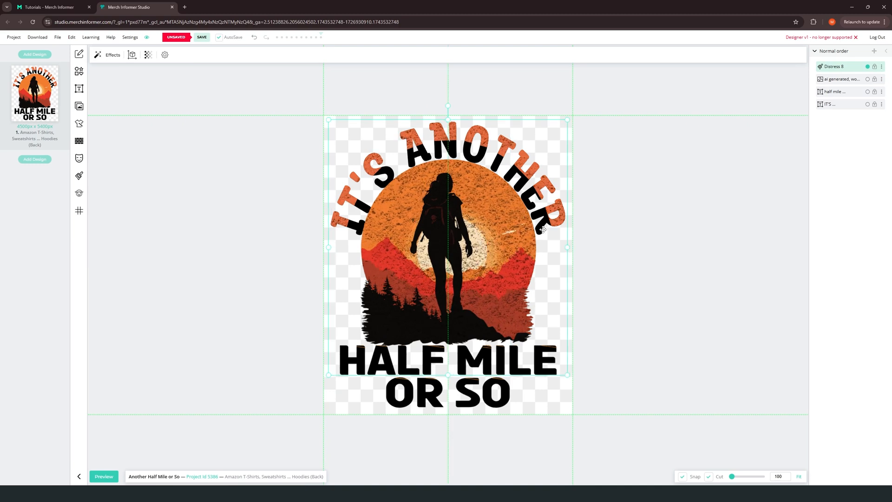
click(664, 319)
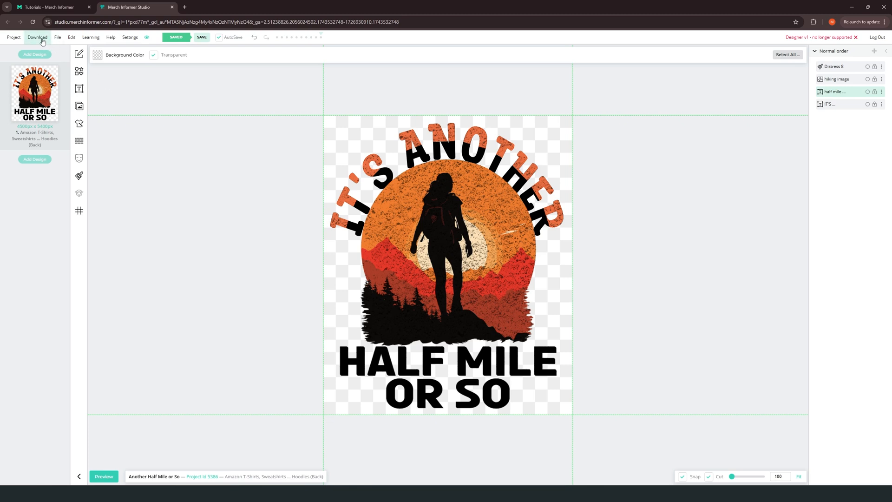
Step: Download the current design
click(43, 40)
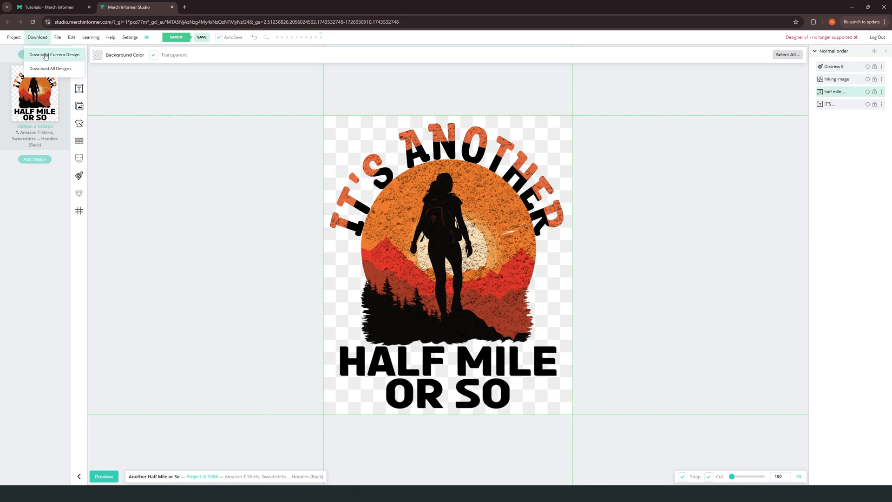
click(45, 55)
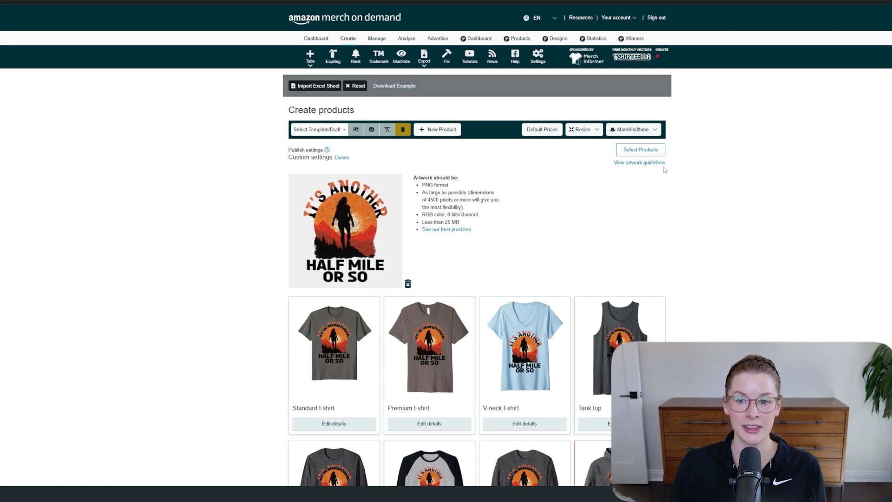
Step: In Amazon Merch on Demand, limit the selected products to the standard T-shirt on the .com marketplace
click(649, 150)
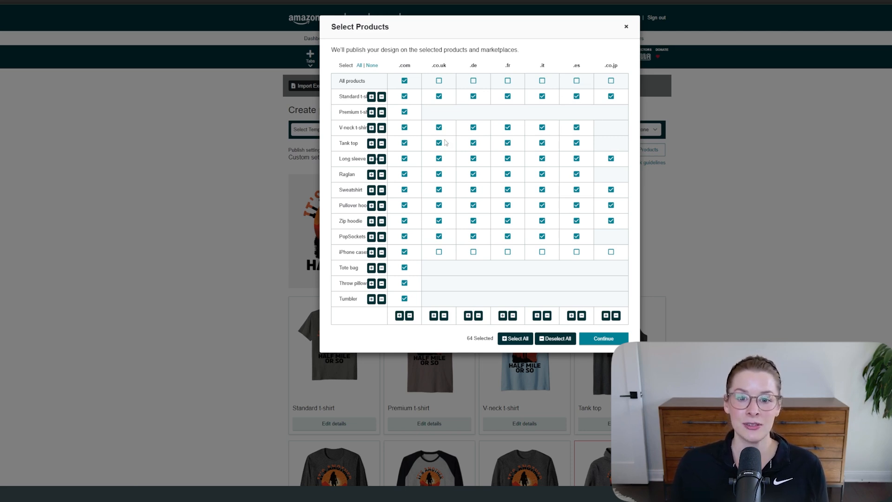
click(372, 66)
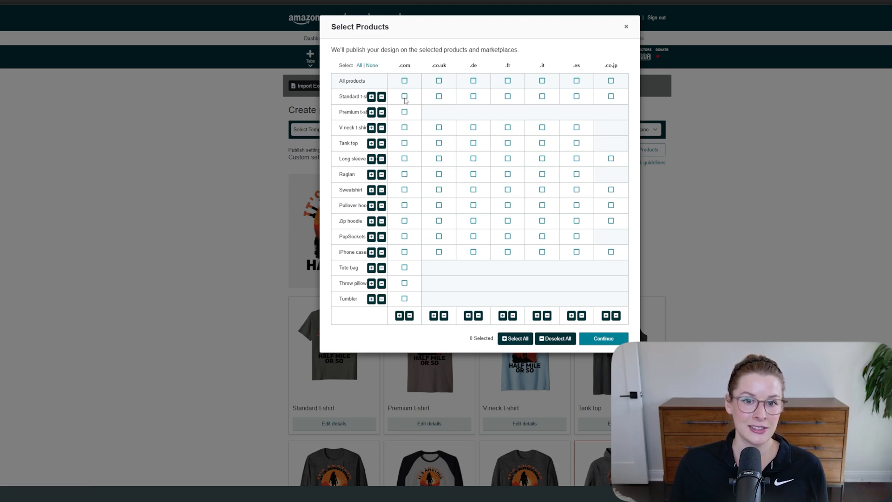
click(404, 97)
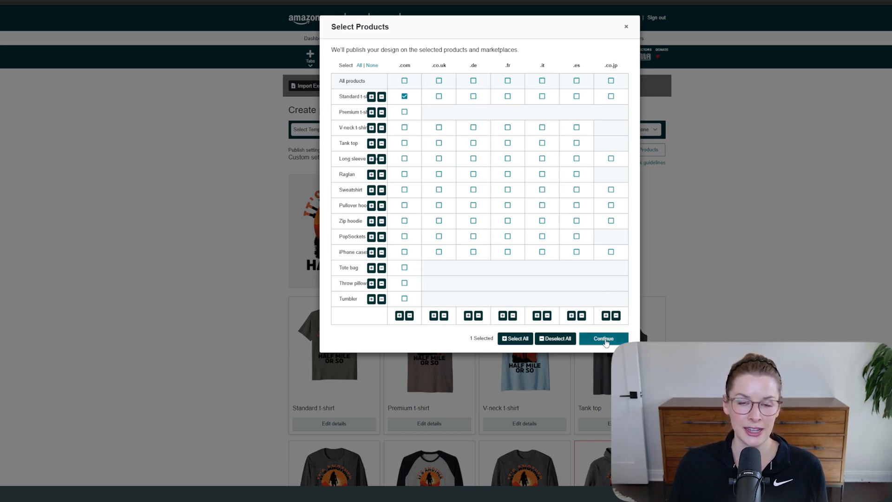
click(604, 339)
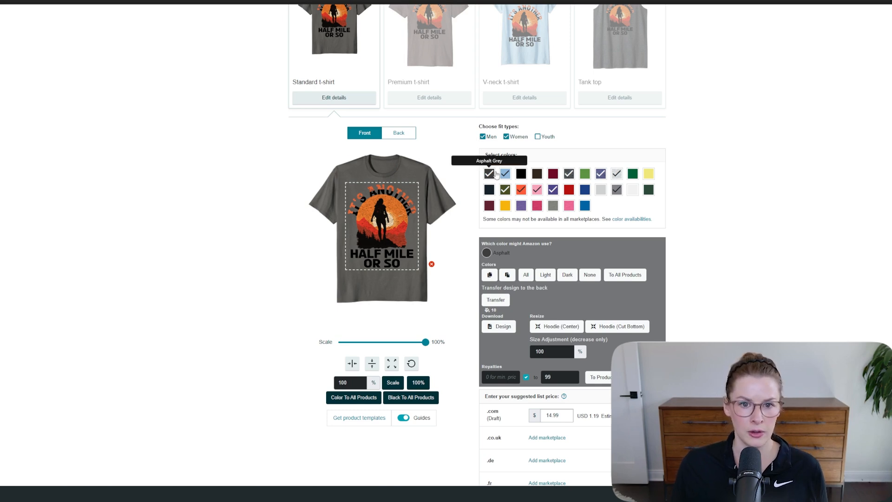
Step: Add green, yellow, white, silver grey, gold, light purple and bright blue shirt colours, and remove mid grey, dark purple and orange
click(585, 173)
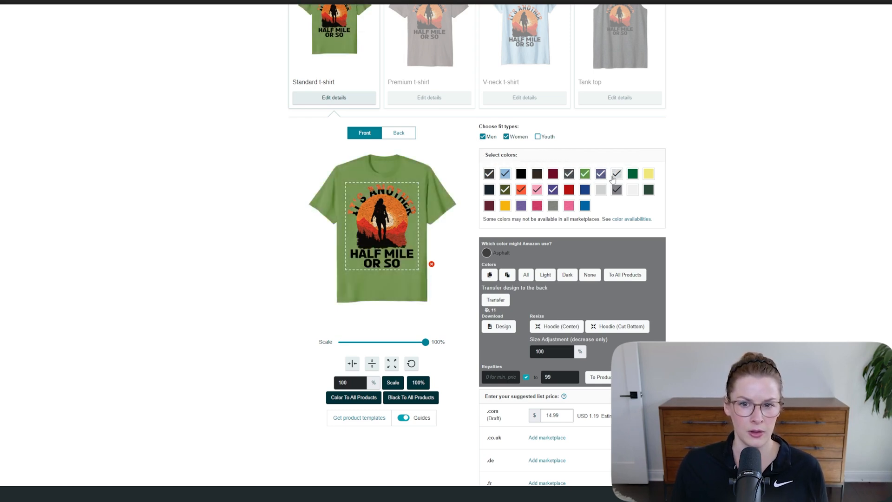
click(648, 174)
click(632, 190)
click(617, 190)
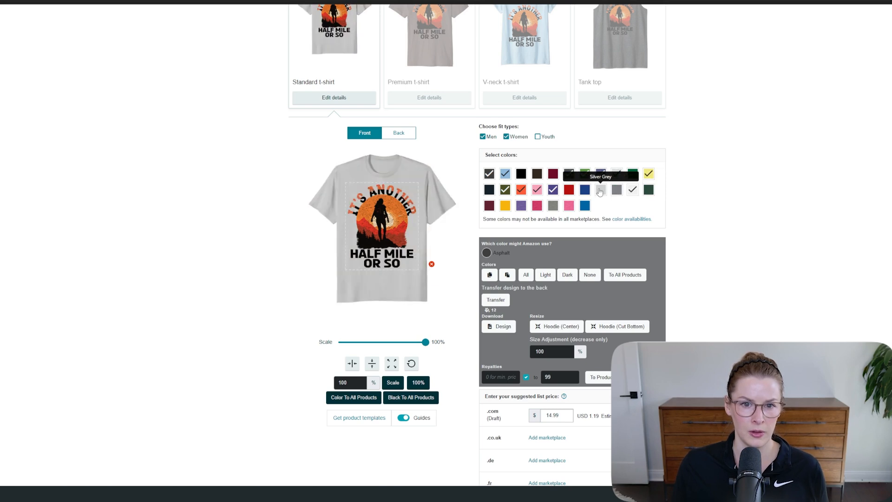
click(601, 190)
click(554, 190)
click(521, 189)
click(505, 205)
click(521, 205)
click(585, 205)
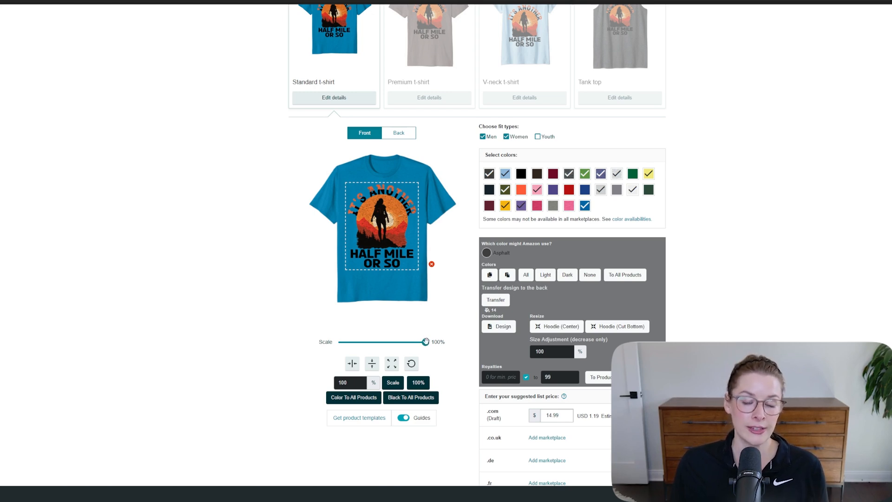
Step: Keep the artwork at 100% scale and centre it horizontally on the shirt front
mouse_move(425, 343)
mouse_down()
mouse_move(394, 342)
mouse_move(425, 342)
mouse_up()
click(353, 363)
click(357, 365)
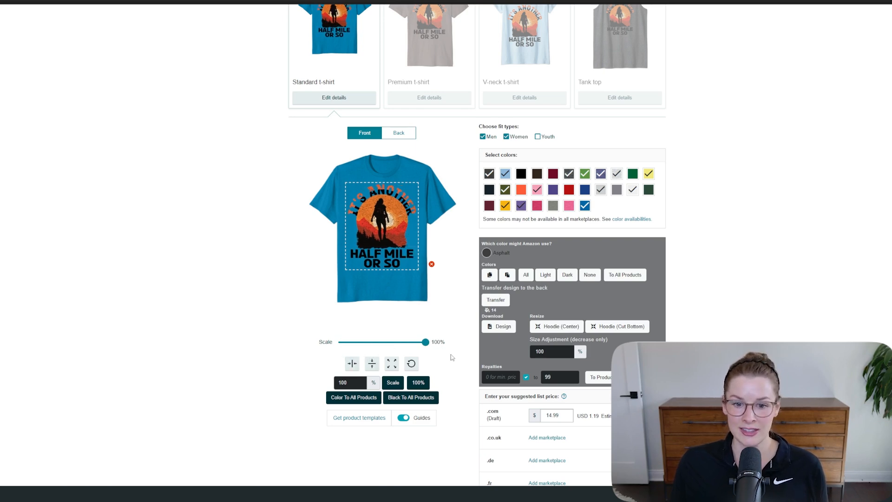
Step: Fill in the design title "Funny Its Another Half Mile Or So Hiking Enthusiast" and the brand "Mountain Hiking Outdoor Designs"
scroll(451, 358, down, 3)
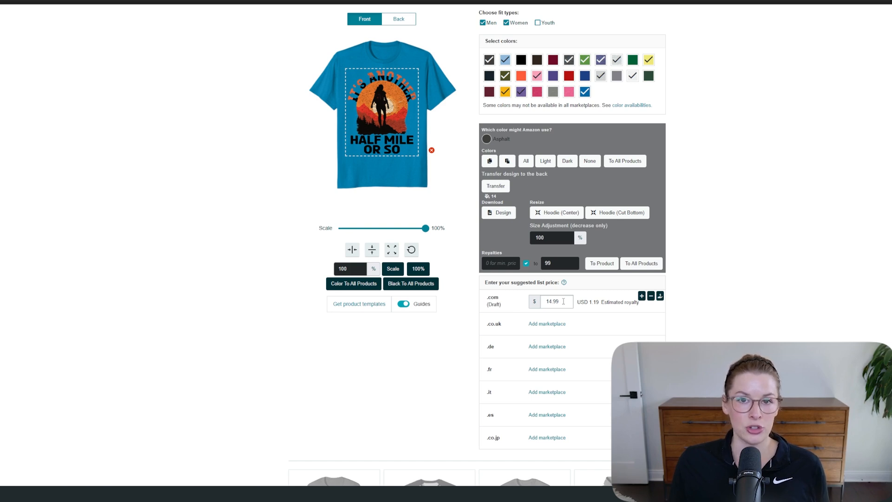
scroll(781, 151, down, 2)
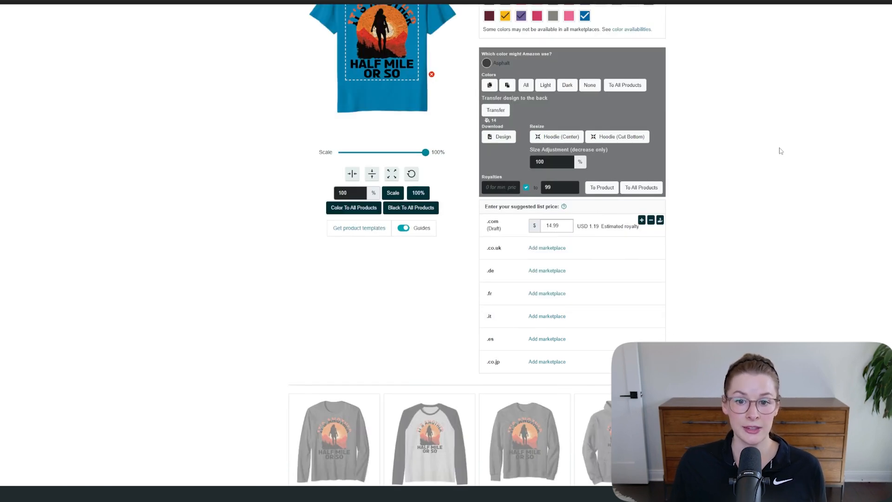
scroll(781, 151, down, 10)
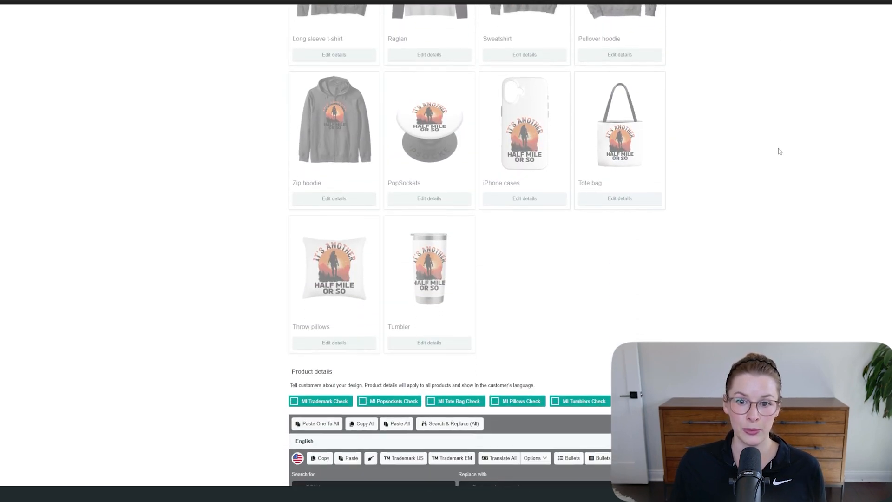
scroll(780, 151, down, 9)
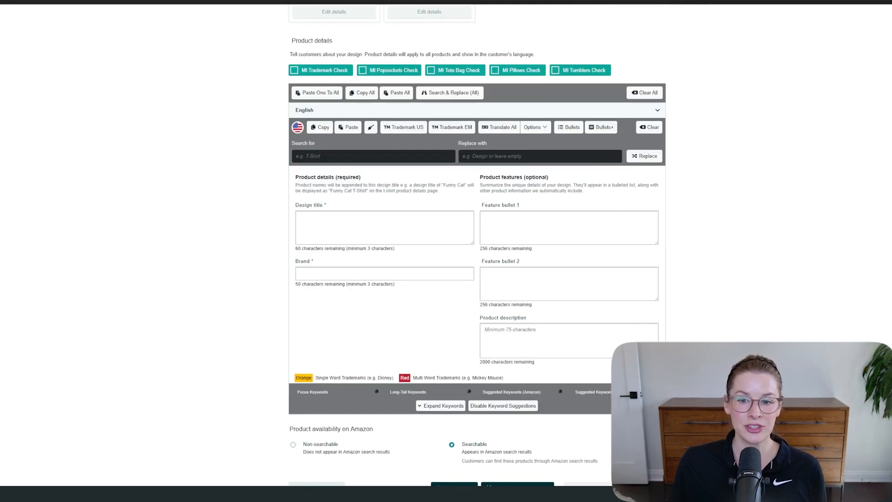
drag(891, 35, 891, 61)
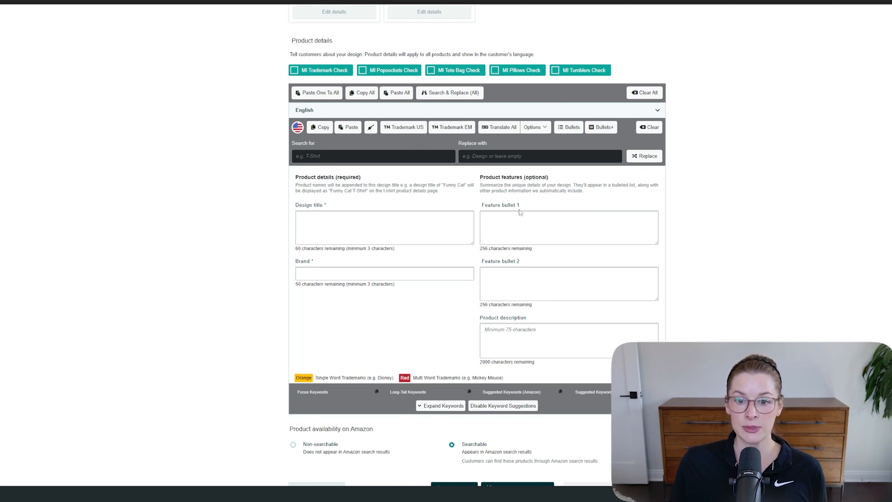
click(407, 218)
text(Funny Its Another Half Mile Or So Hiking Enthusiast)
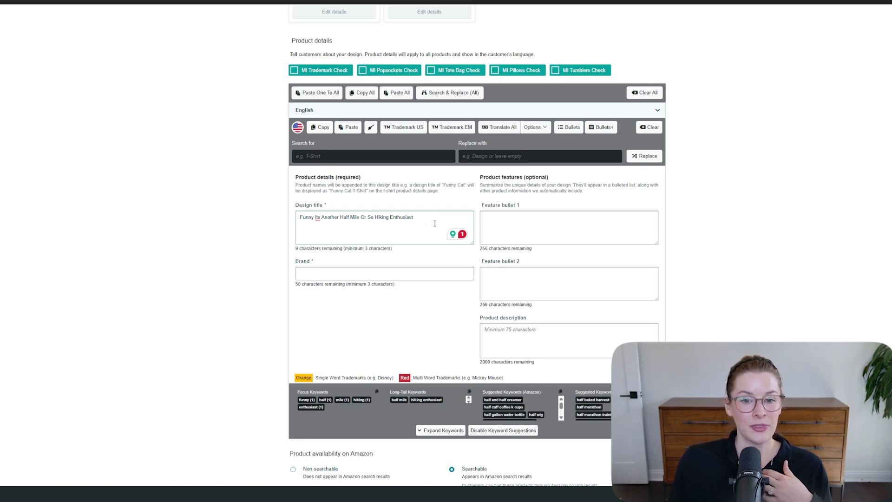
click(350, 270)
text(Mountain Hiking Outdoor Designs)
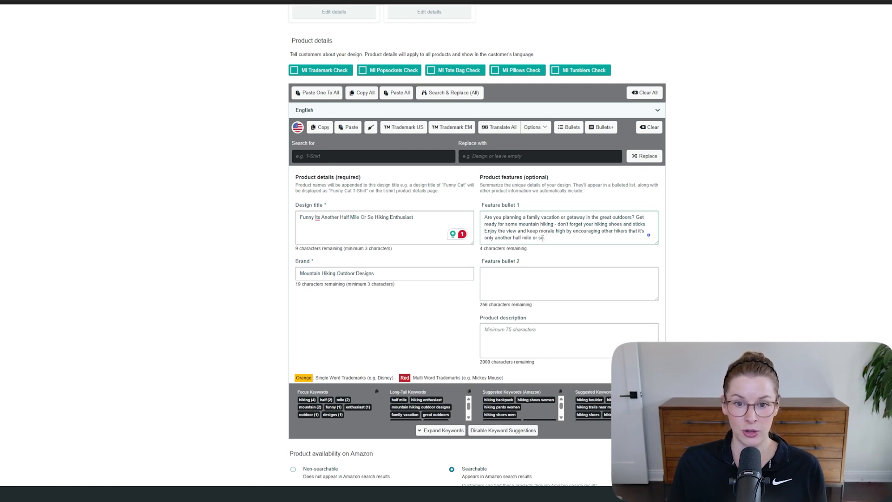
Step: Copy feature bullet 1 into the product description and fill feature bullet 2 with text aimed at outdoor lovers, trail runners, hiking companions and scout leaders
drag(544, 239, 483, 215)
key(ctrl+c)
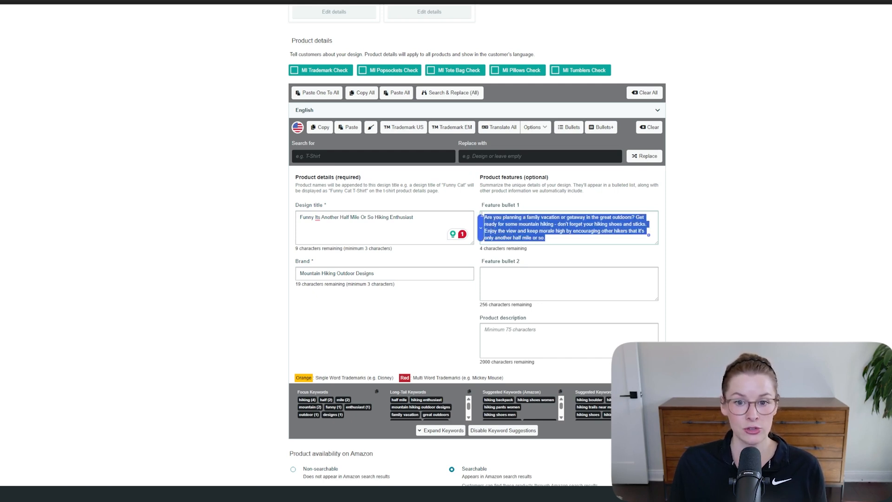
click(544, 347)
key(ctrl+v)
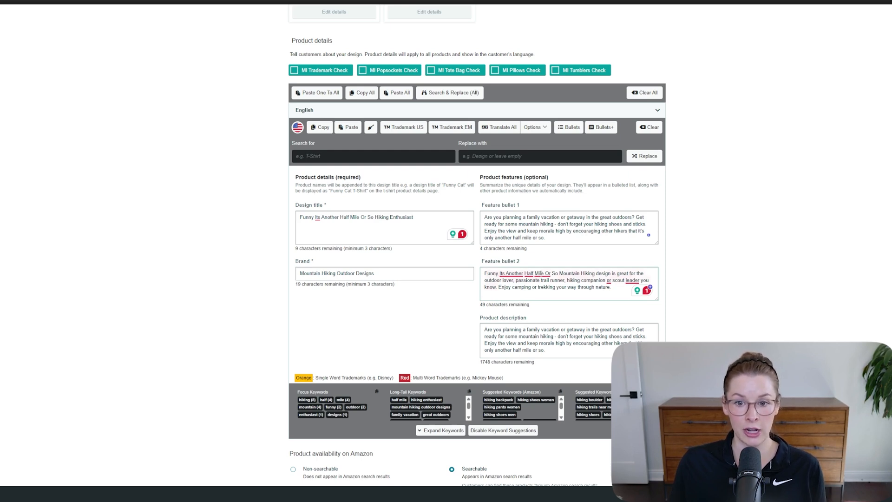
mouse_move(586, 271)
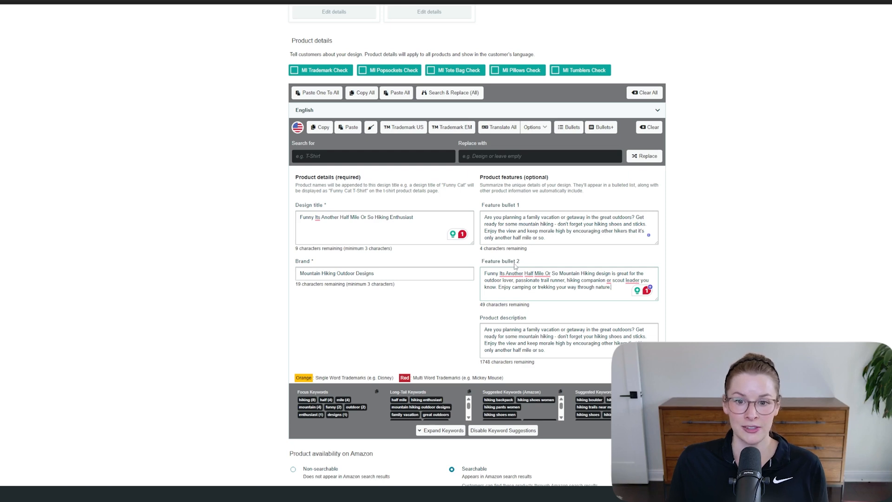
mouse_move(553, 276)
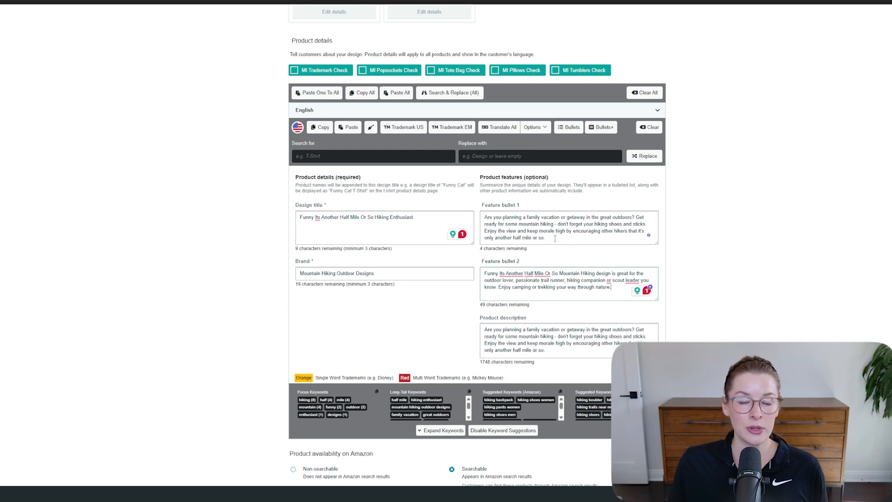
Step: Run the MI Trademark Check on the listing text and examine the USPTO specimen filed for THE GREAT OUTDOORS
click(293, 71)
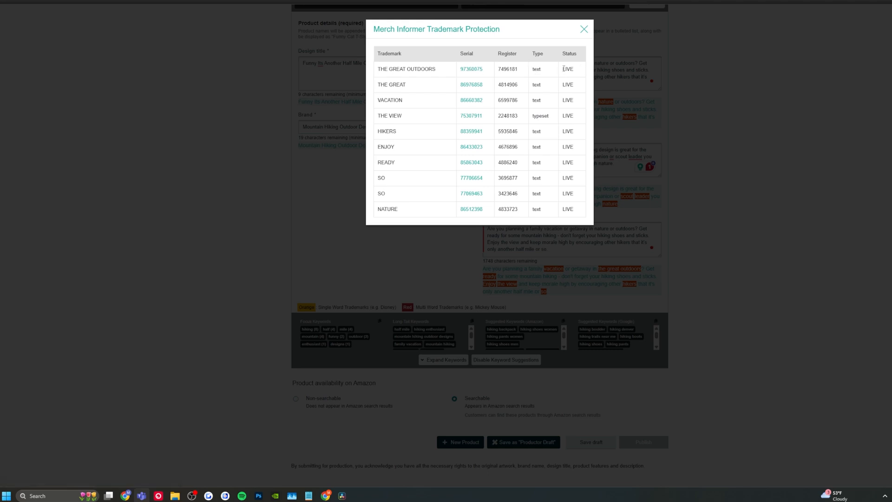
click(466, 71)
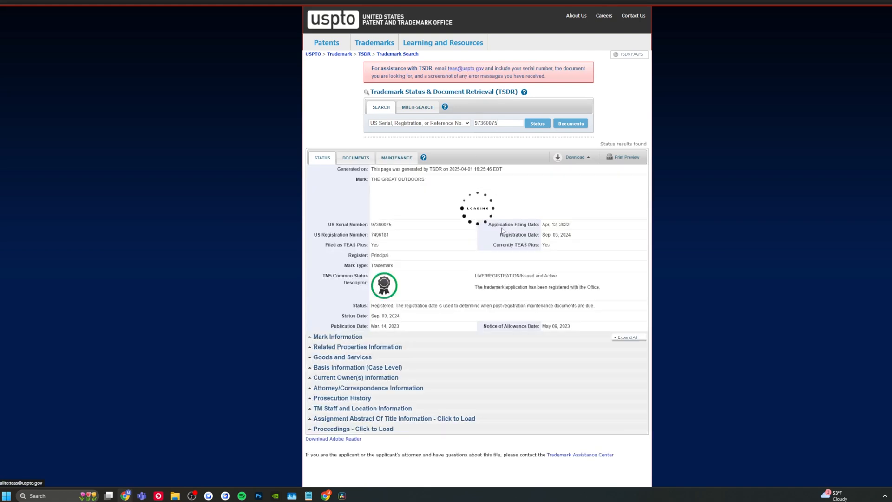
click(356, 160)
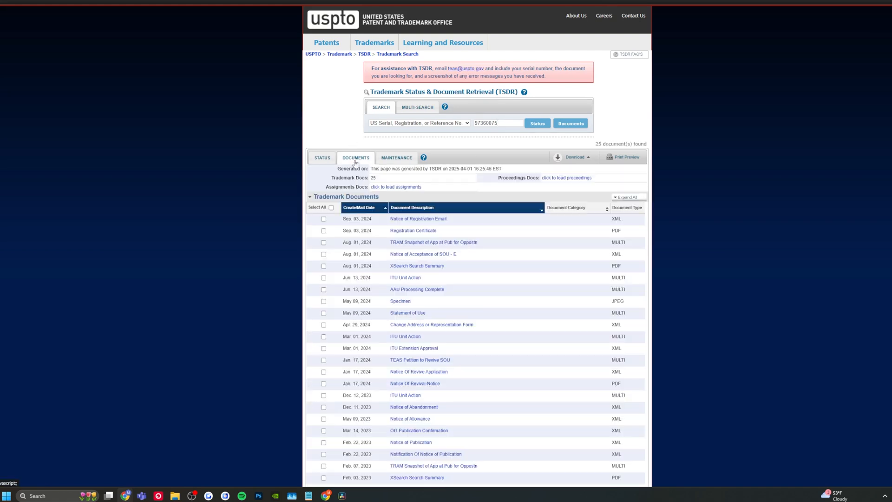
click(397, 301)
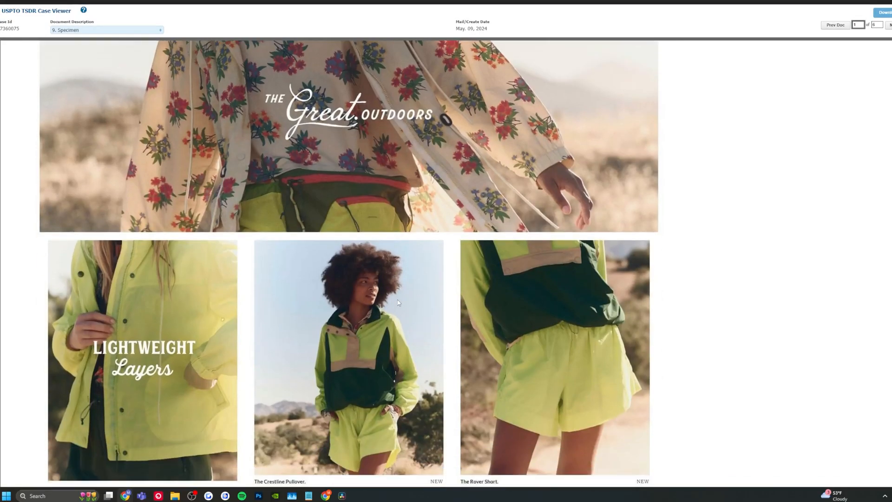
scroll(398, 302, down, 5)
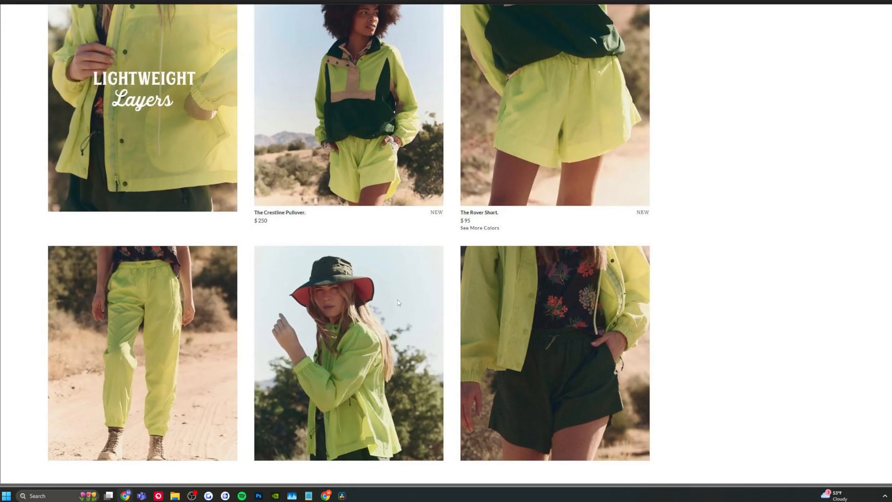
scroll(398, 303, up, 5)
scroll(397, 303, up, 4)
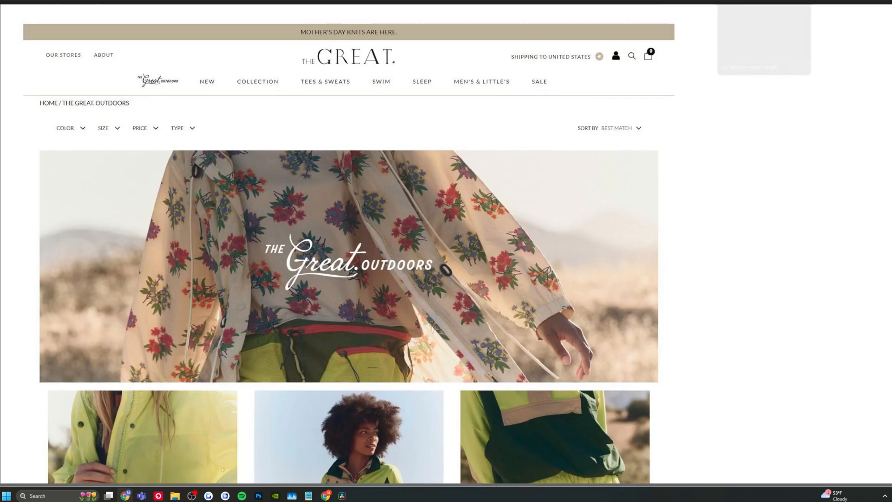
click(707, 1)
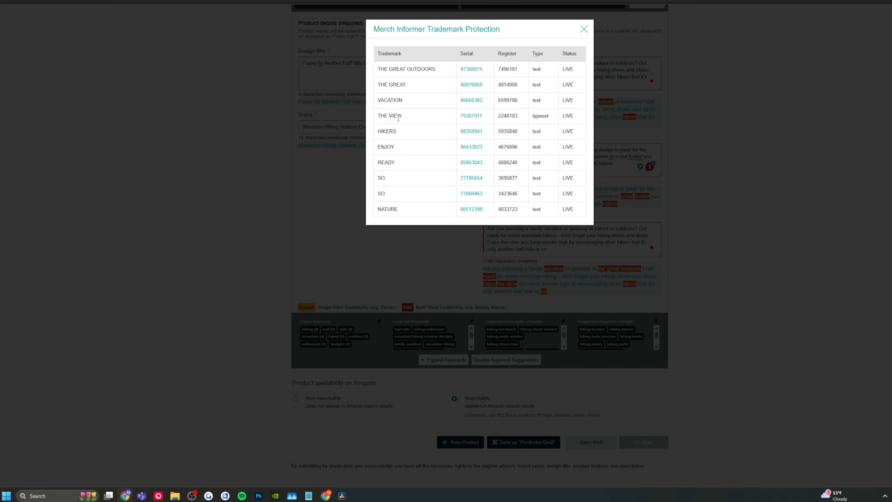
Step: Examine the USPTO documents for the THE VIEW trademark and close the trademark results
click(471, 116)
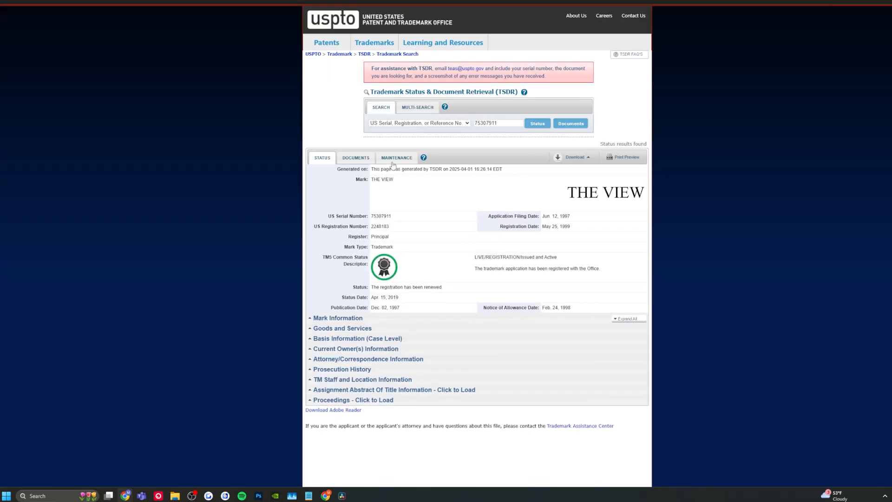
click(353, 164)
click(398, 244)
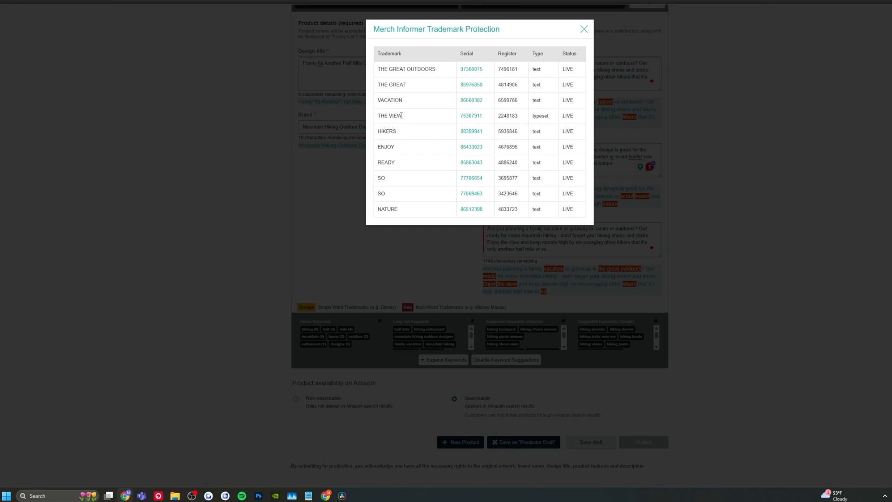
click(584, 29)
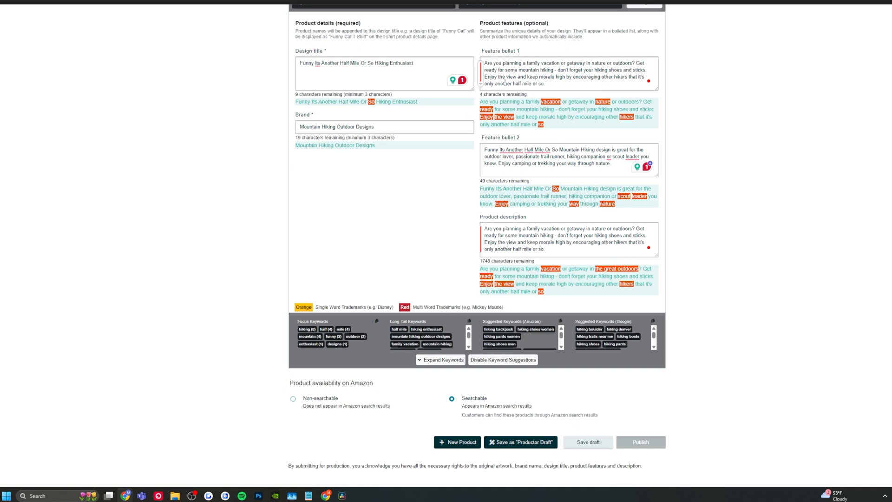
Step: Change "the view" to "a view" in feature bullet 1 and the product description, and rerun the trademark check
double_click(504, 78)
text(a)
double_click(502, 242)
text(a)
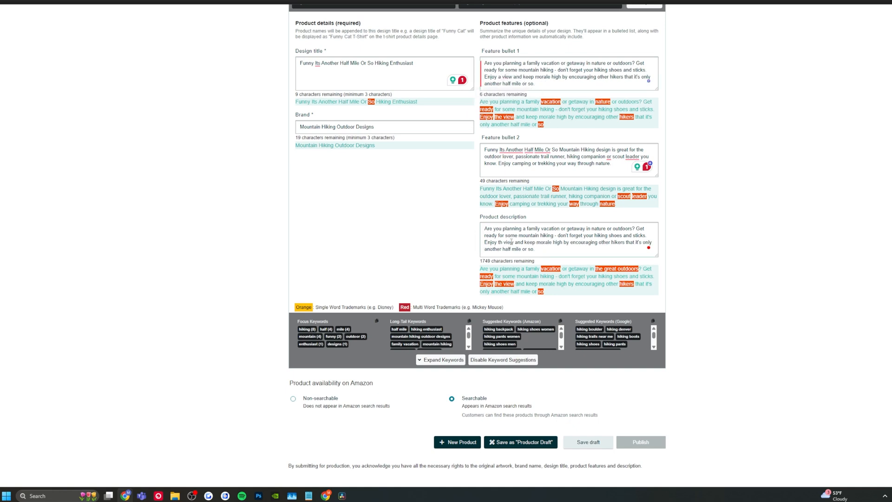
scroll(511, 242, up, 3)
click(316, 31)
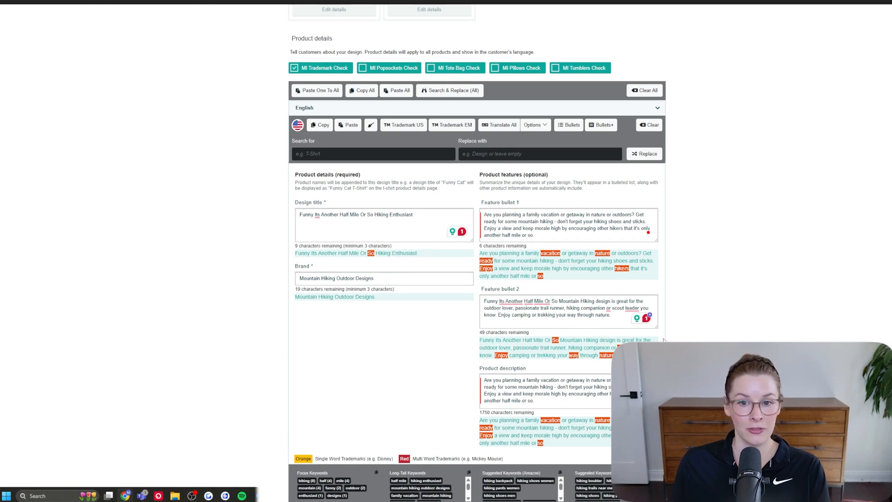
Step: Publish the standard T-shirt listing as searchable on Amazon and confirm the submission
scroll(664, 340, down, 3)
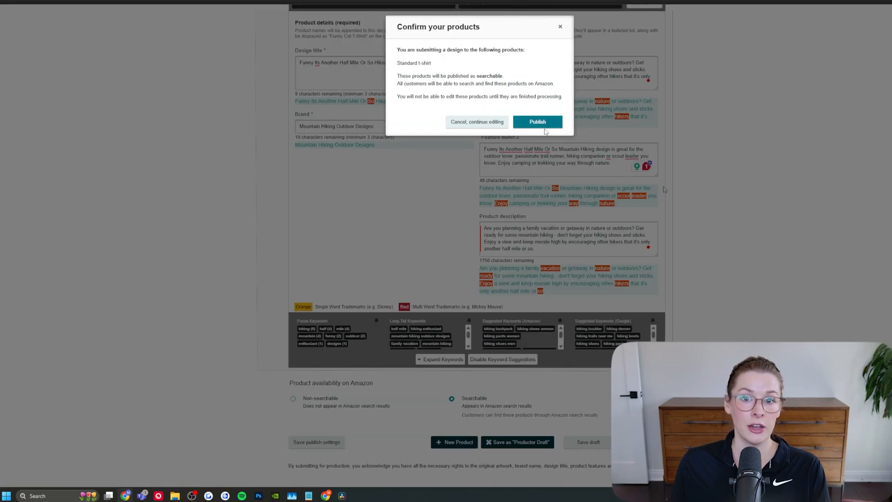
click(540, 125)
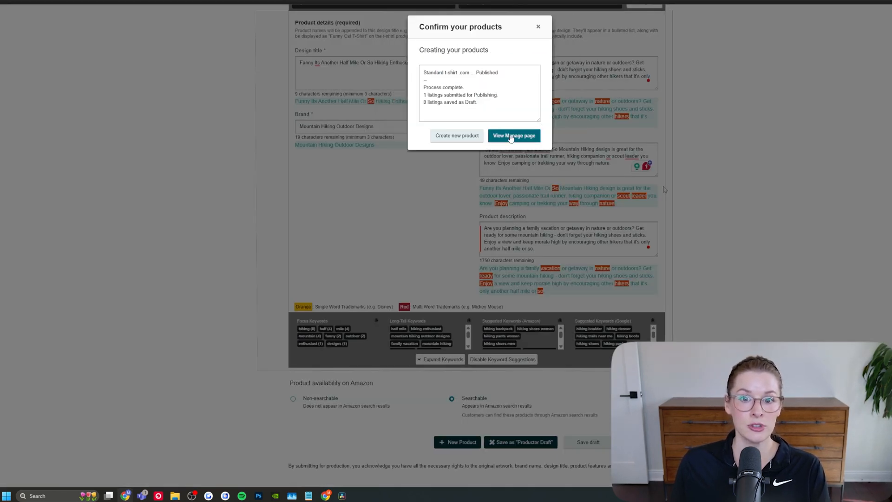